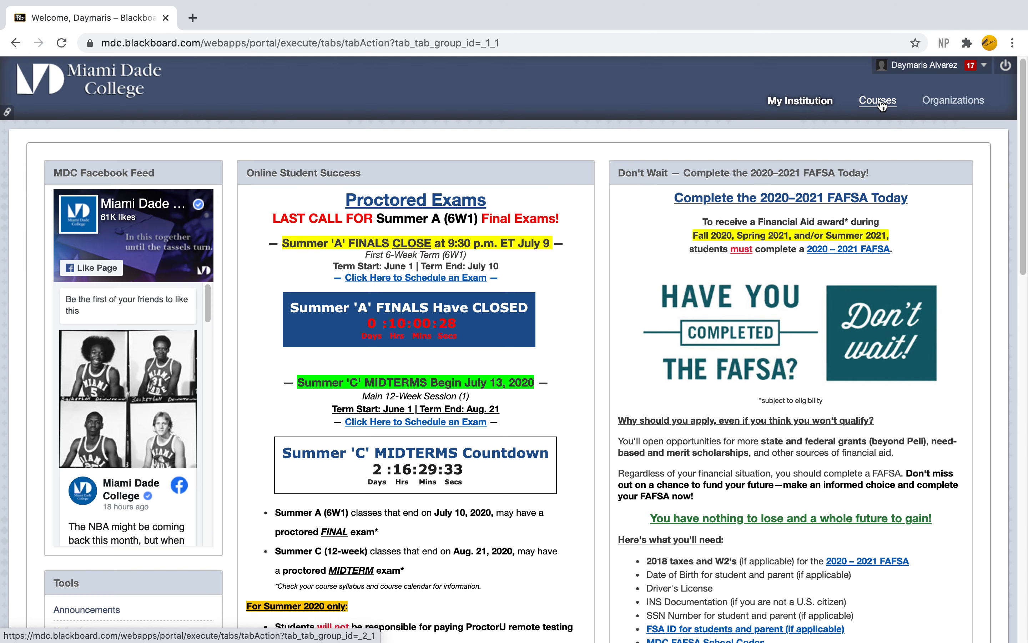
- Open the instructor's sandbox course and go to Tests, Surveys, and Pools in its course tools
{"action": "left_click", "coordinate": [882, 105]}
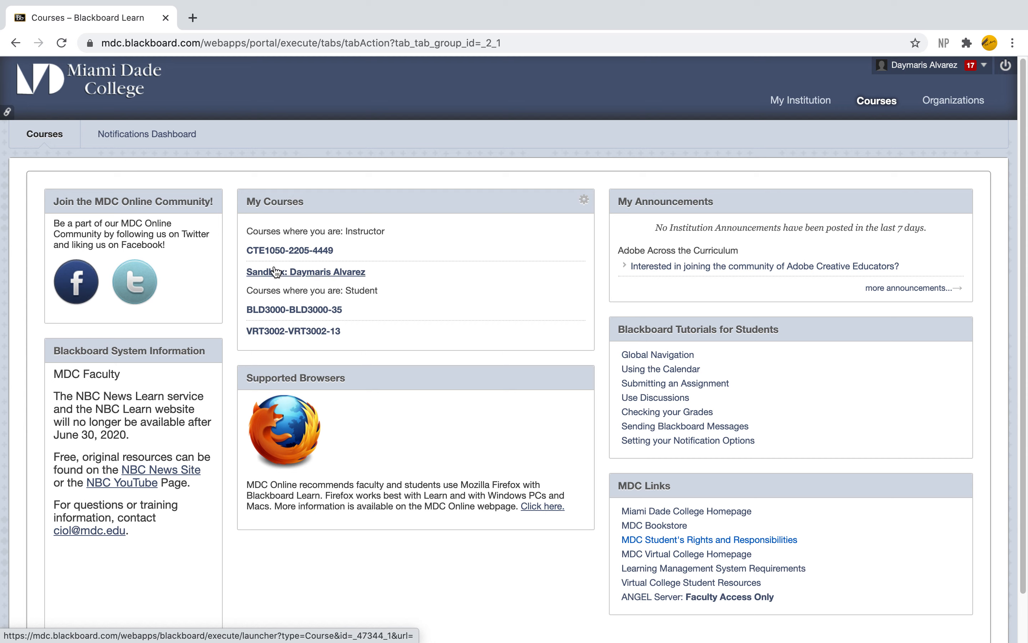
{"action": "left_click", "coordinate": [335, 273]}
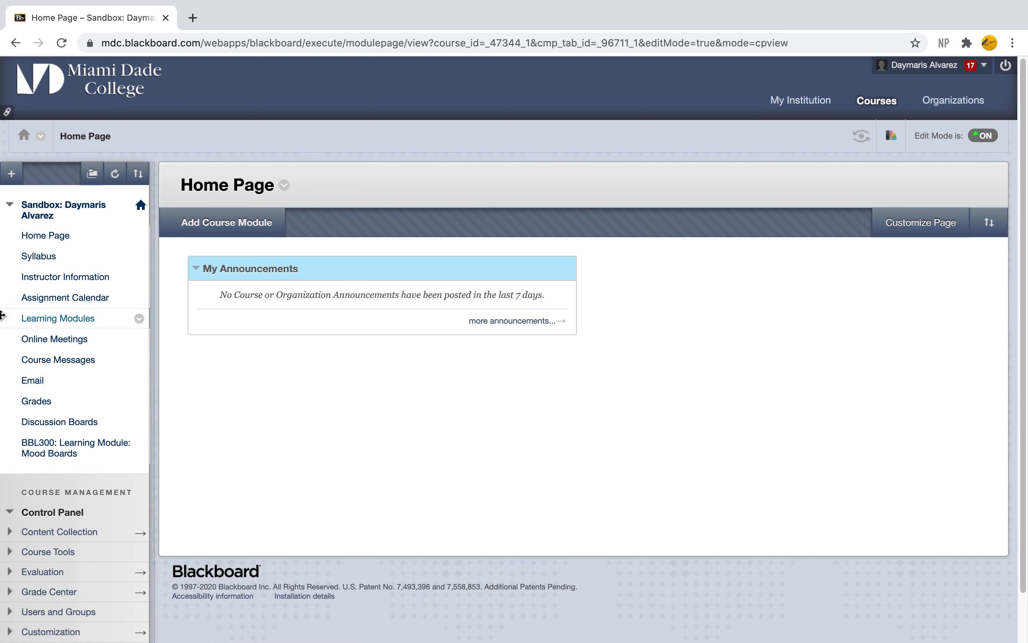
{"action": "scroll", "coordinate": [29, 508], "scroll_direction": "down", "scroll_amount": 2}
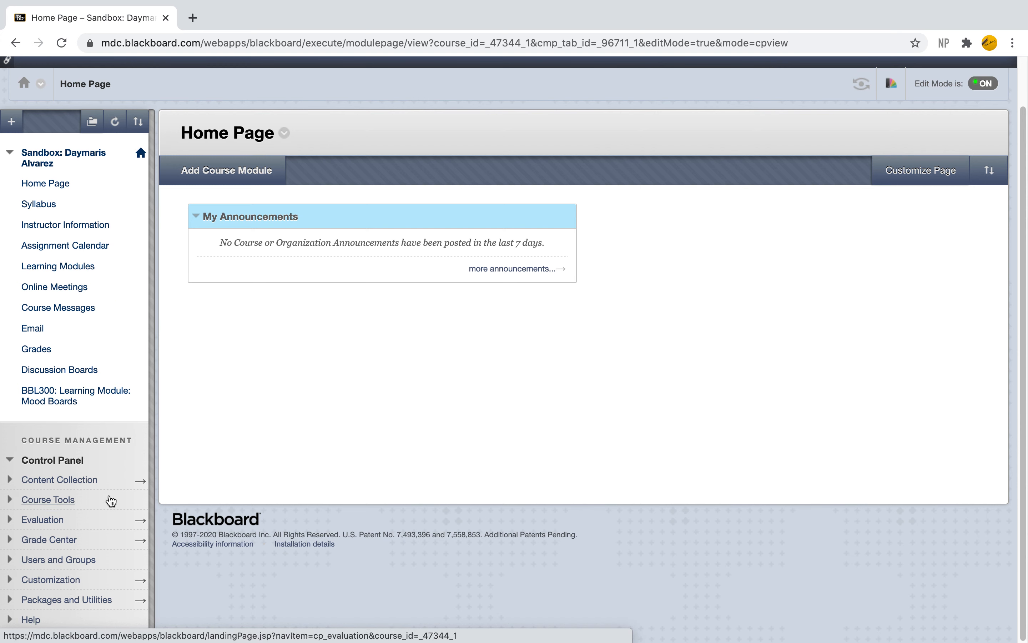
{"action": "left_click", "coordinate": [28, 502]}
{"action": "scroll", "coordinate": [47, 505], "scroll_direction": "down", "scroll_amount": 6}
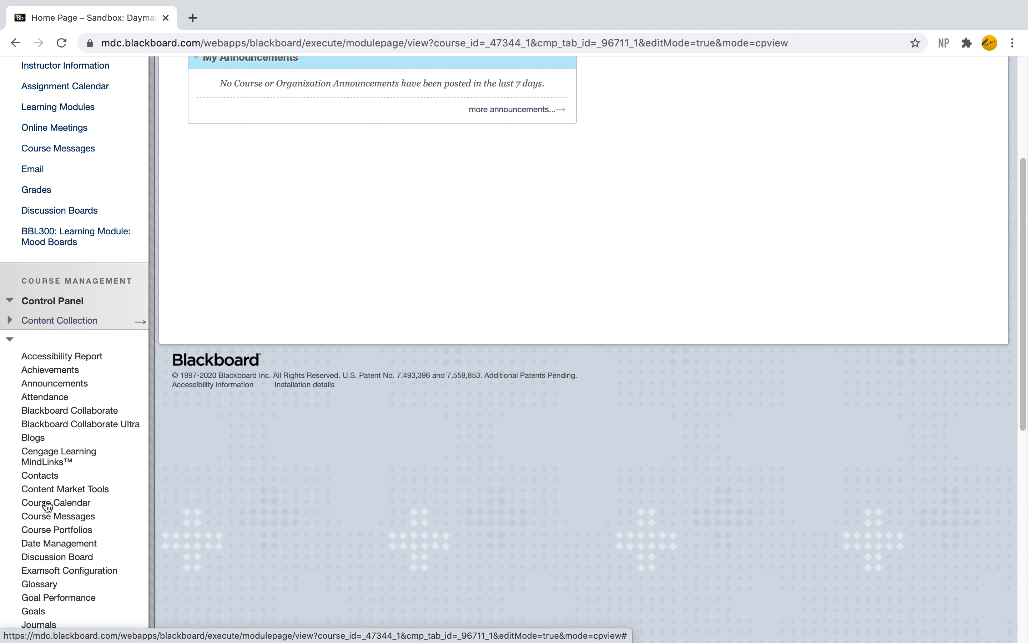
{"action": "scroll", "coordinate": [47, 506], "scroll_direction": "down", "scroll_amount": 6}
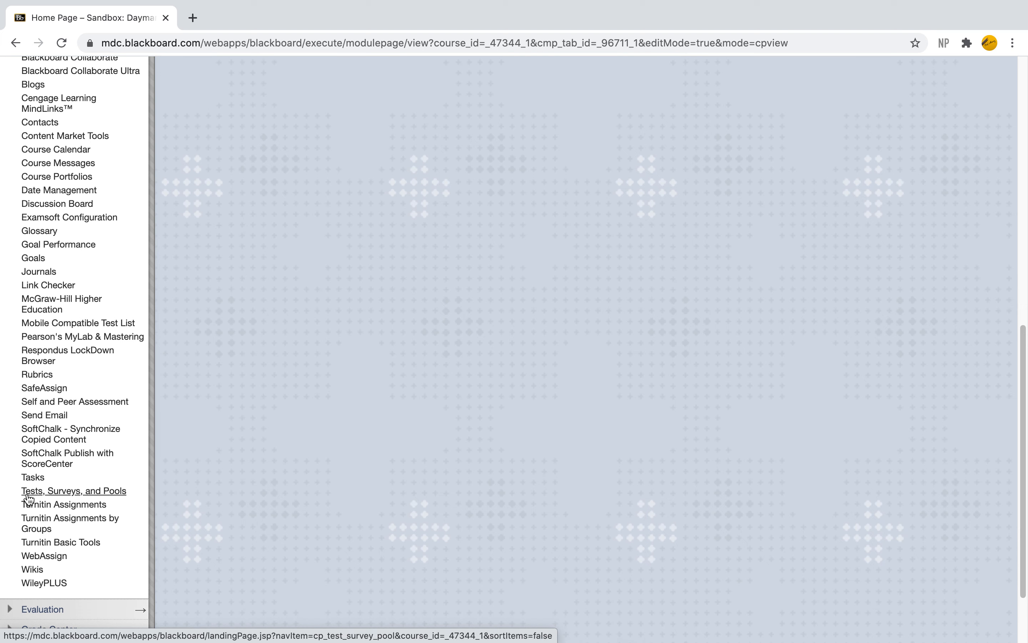
{"action": "left_click", "coordinate": [75, 493]}
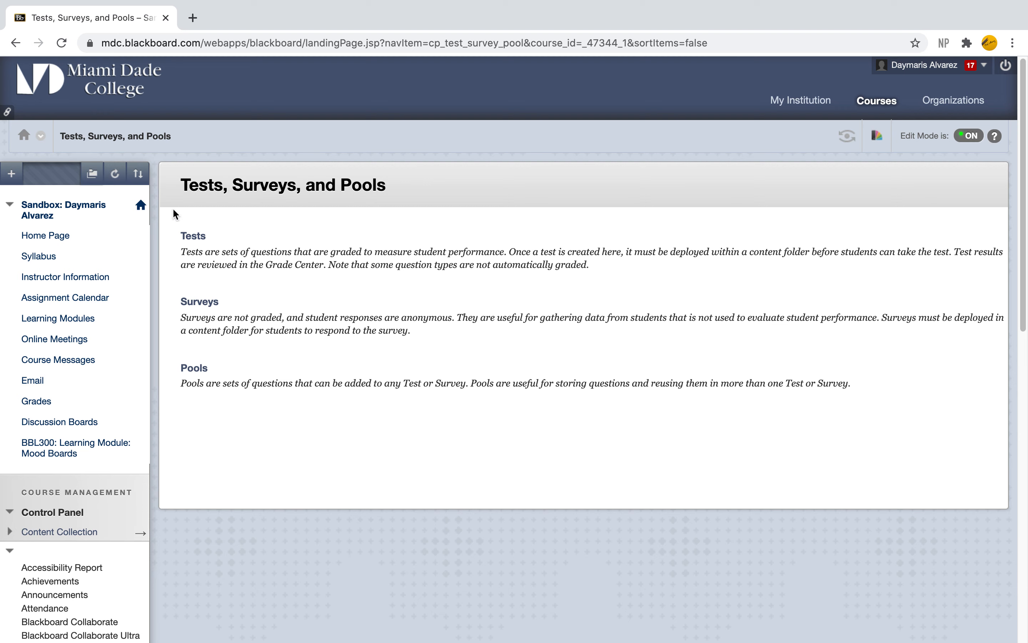
- Start building a new test in the Tests area and name it Practice
{"action": "left_click", "coordinate": [193, 241]}
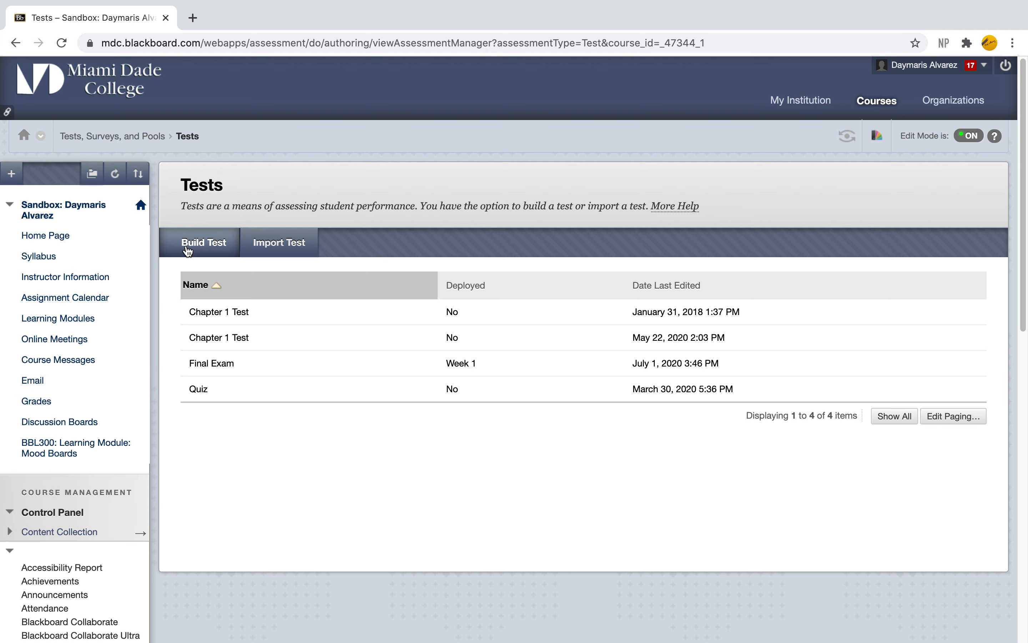
{"action": "left_click", "coordinate": [190, 250]}
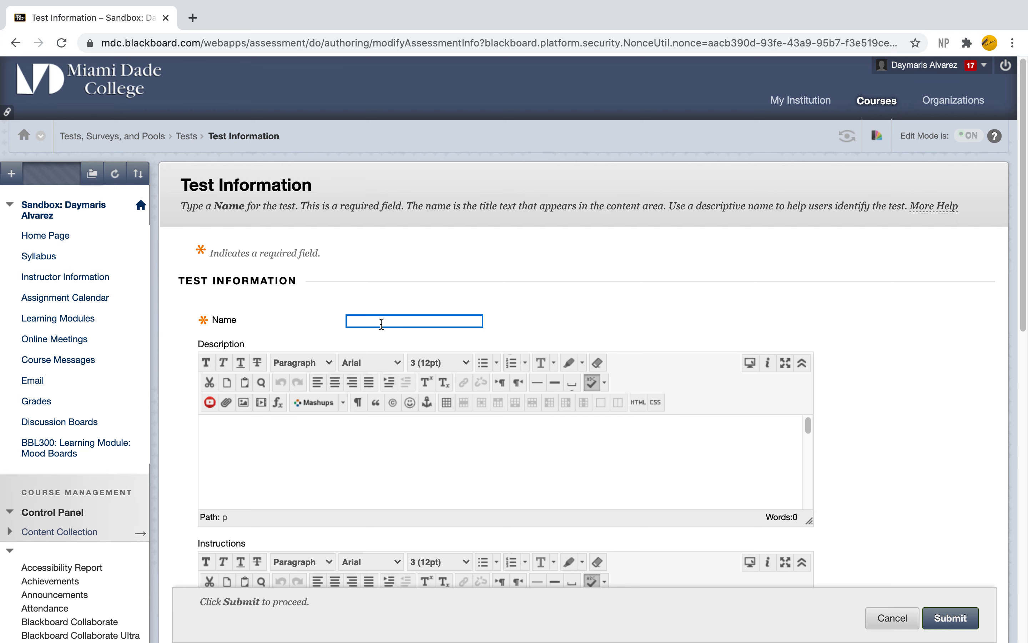
{"action": "scroll", "coordinate": [380, 323], "scroll_direction": "down", "scroll_amount": 1}
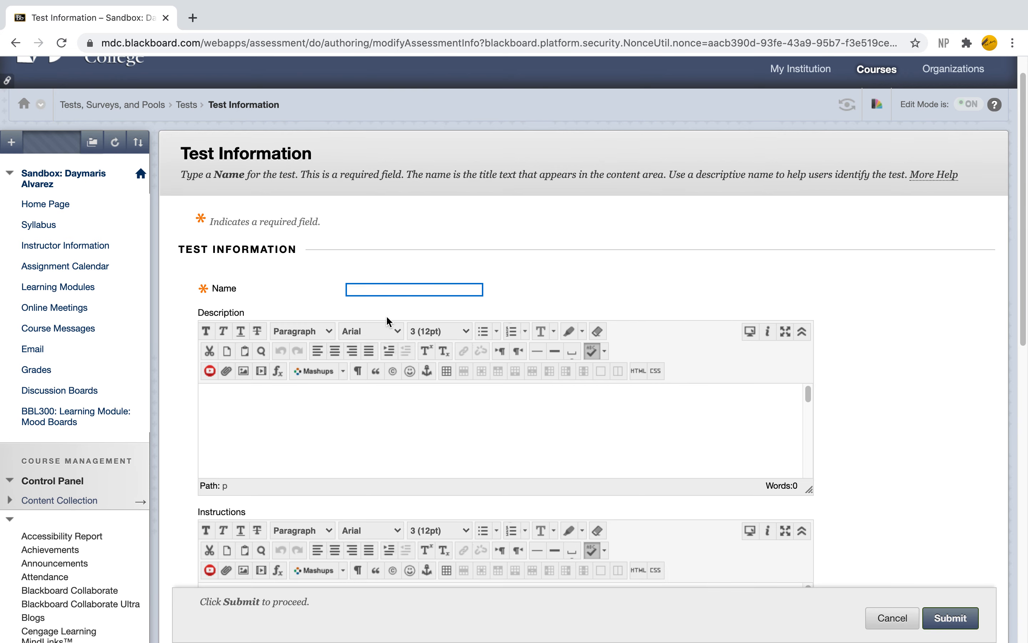
{"action": "type", "text": "Practice"}
{"action": "left_click", "coordinate": [608, 275]}
{"action": "scroll", "coordinate": [552, 279], "scroll_direction": "down", "scroll_amount": 5}
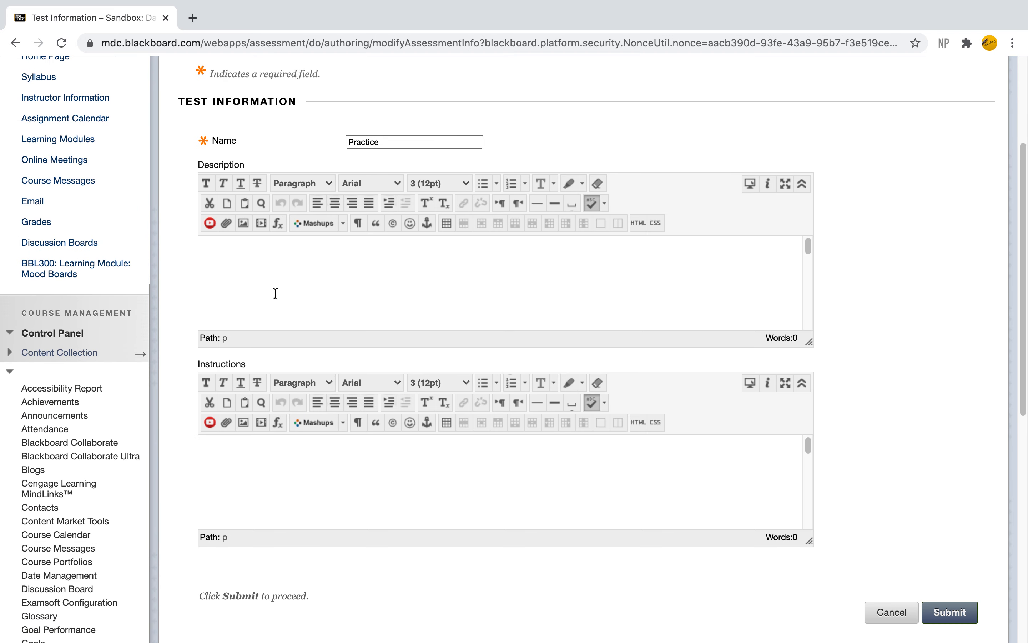
- Submit the test information with the description and instructions left blank
{"action": "left_click", "coordinate": [269, 272]}
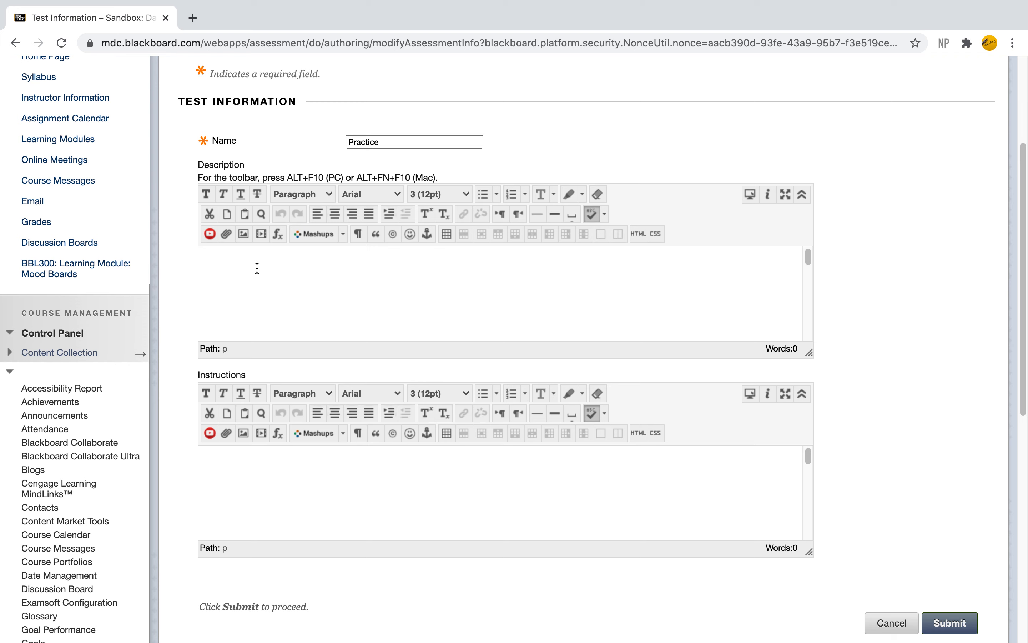
{"action": "left_click_drag", "start_coordinate": [181, 373], "coordinate": [283, 377]}
{"action": "left_click", "coordinate": [386, 481]}
{"action": "scroll", "coordinate": [833, 566], "scroll_direction": "down", "scroll_amount": 6}
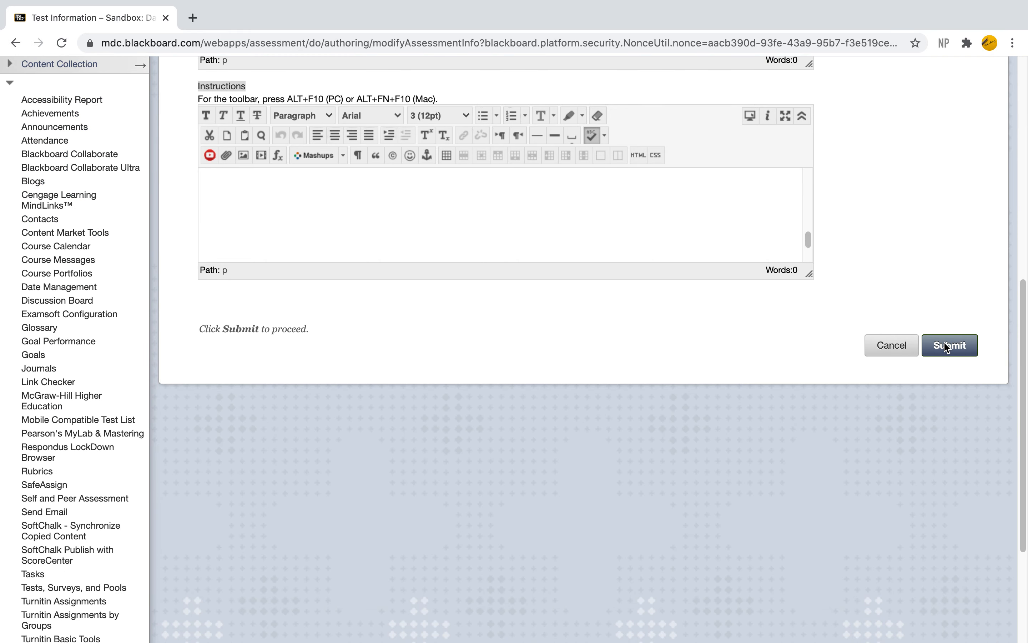
{"action": "left_click", "coordinate": [964, 346]}
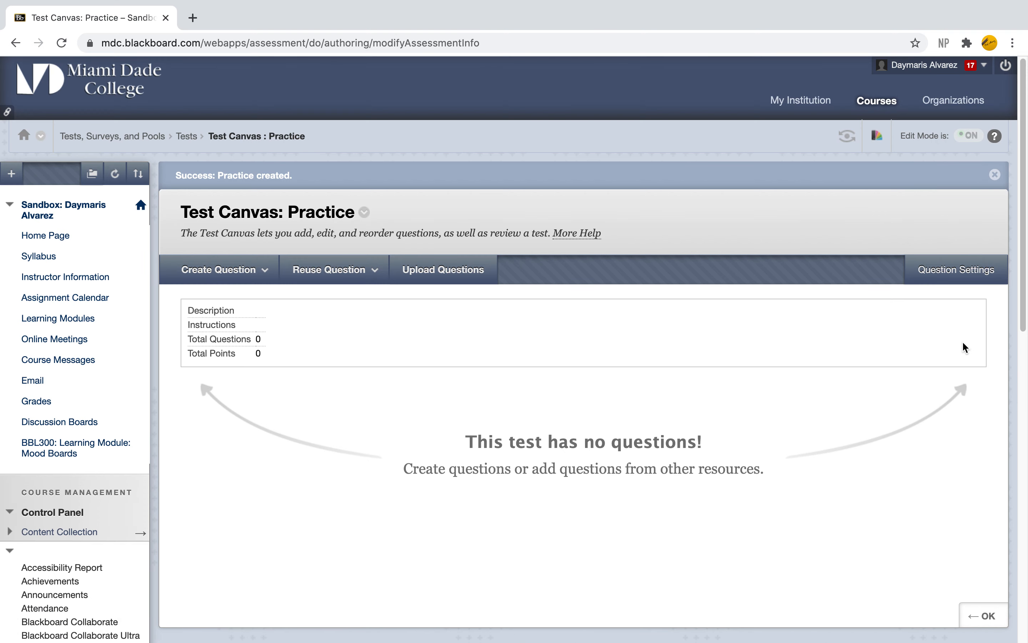
- Create a Multiple Choice question on the Practice test canvas
{"action": "scroll", "coordinate": [965, 346], "scroll_direction": "down", "scroll_amount": 1}
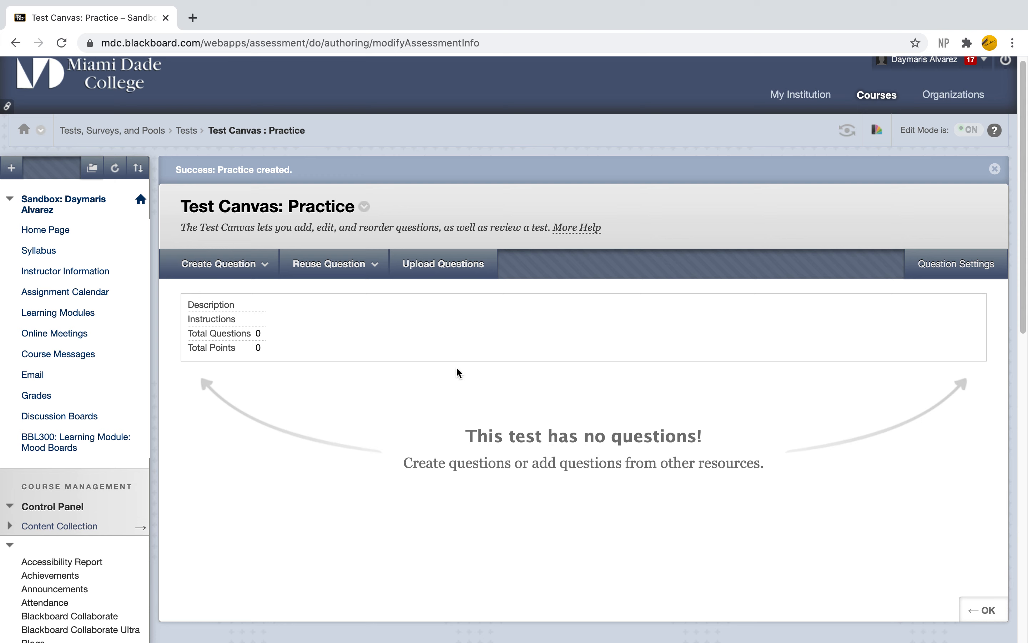
{"action": "left_click", "coordinate": [220, 264]}
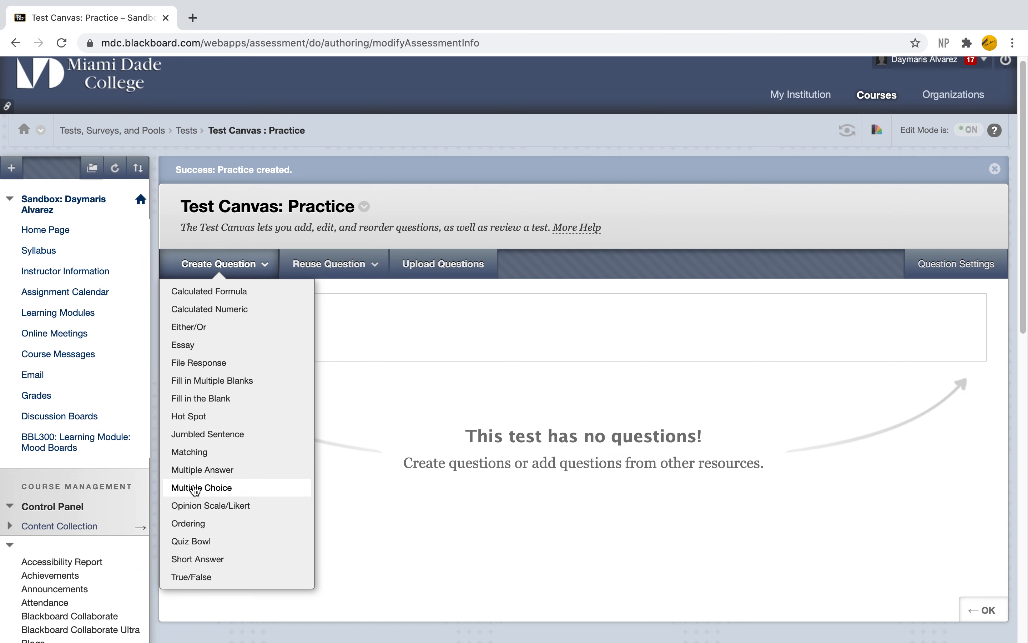
{"action": "left_click", "coordinate": [212, 492]}
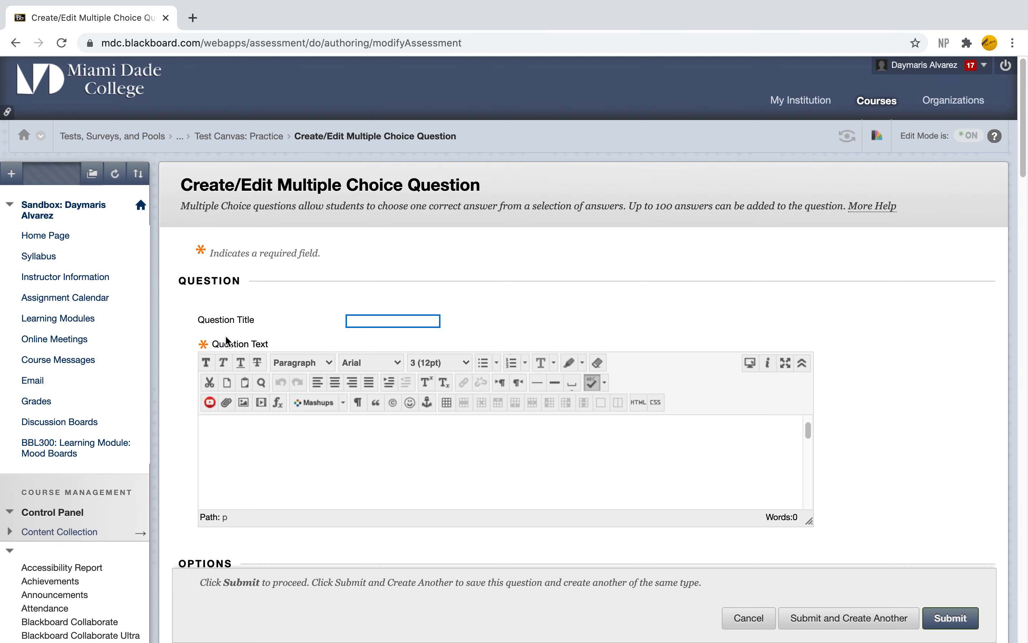
- Enter "What are the rules of fashion?" as the question text, leaving the question title blank
{"action": "left_click_drag", "start_coordinate": [204, 343], "coordinate": [315, 349]}
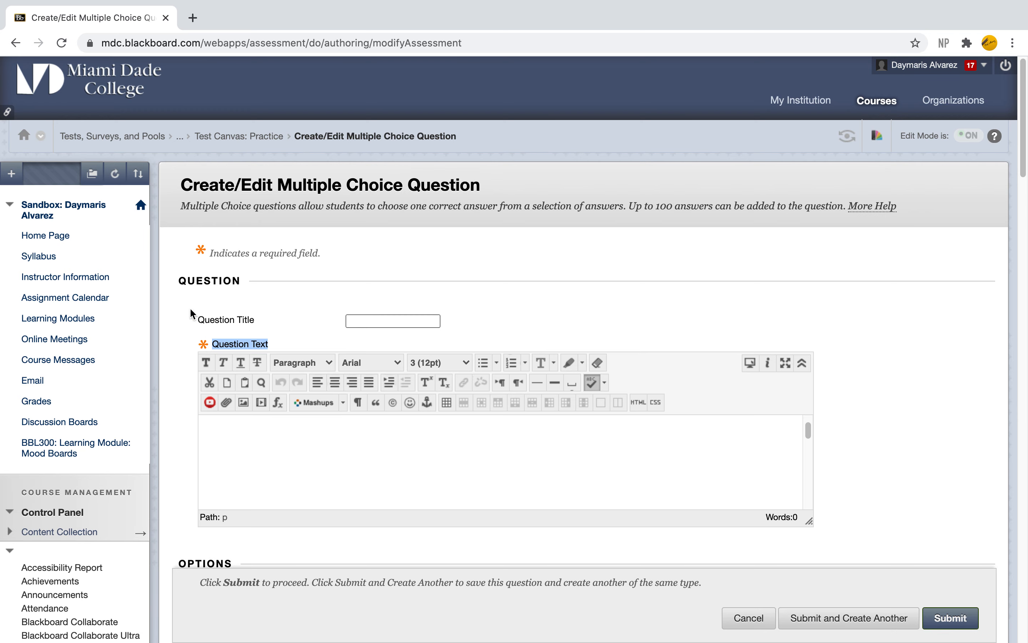
{"action": "left_click_drag", "start_coordinate": [195, 248], "coordinate": [271, 254]}
{"action": "left_click", "coordinate": [326, 255]}
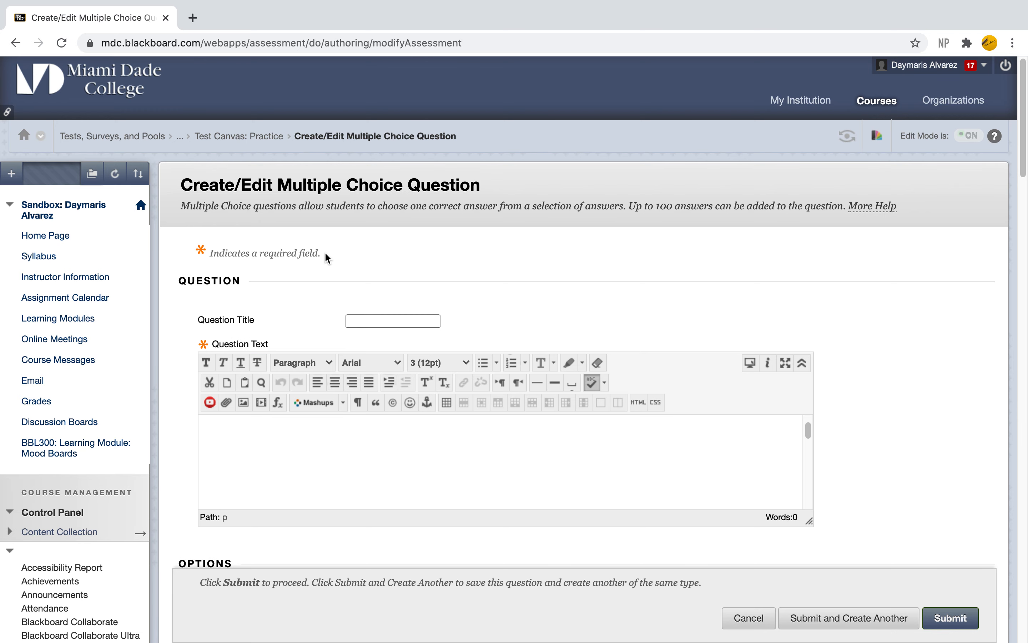
{"action": "scroll", "coordinate": [266, 335], "scroll_direction": "down", "scroll_amount": 3}
{"action": "left_click", "coordinate": [258, 339]}
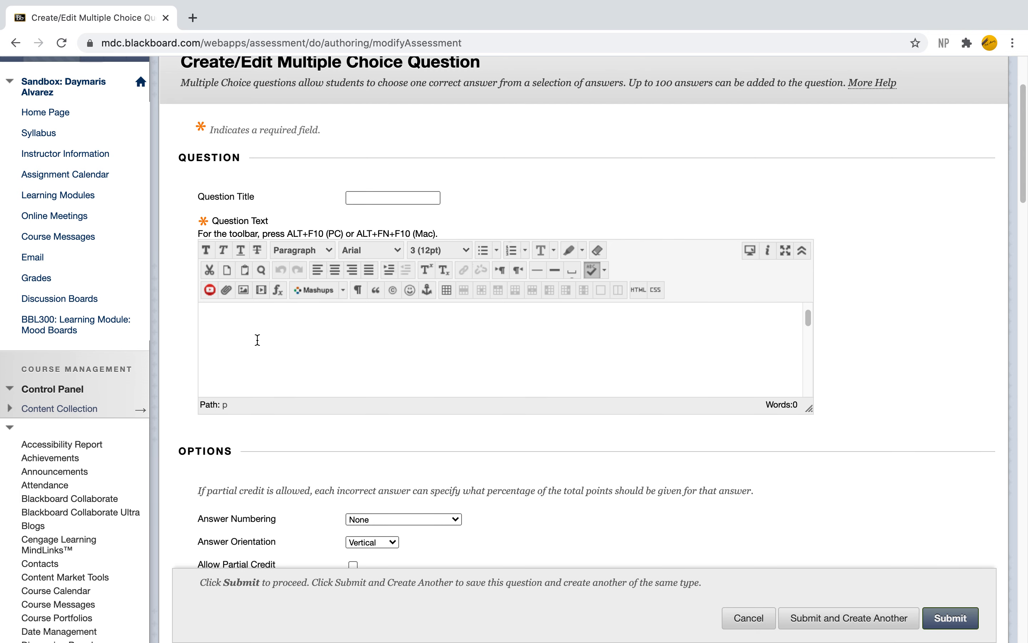
{"action": "scroll", "coordinate": [233, 311], "scroll_direction": "up", "scroll_amount": 1}
{"action": "type", "text": "What are the rule"}
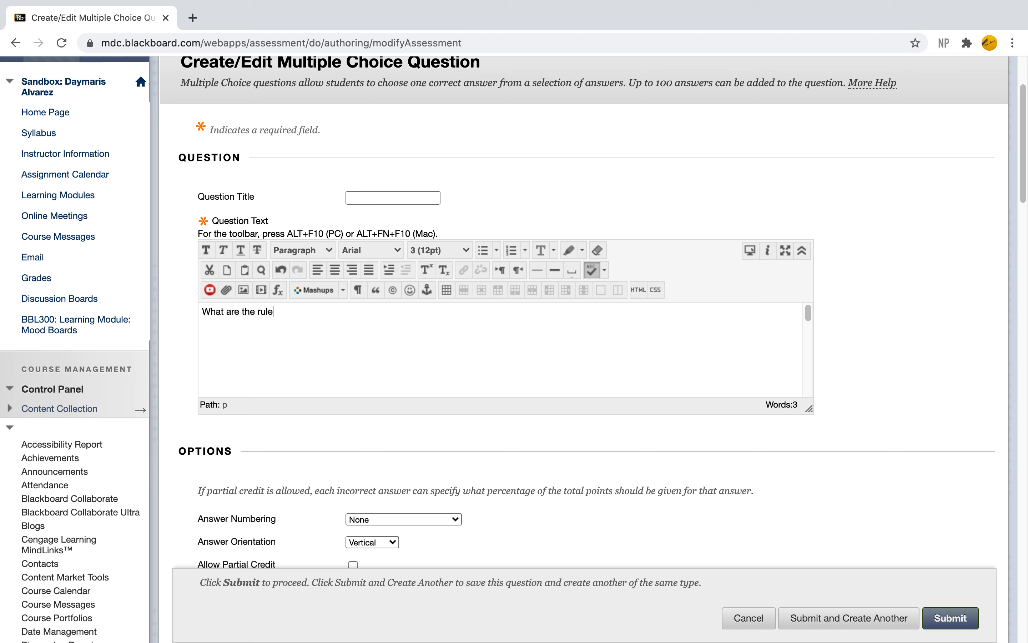
{"action": "type", "text": "s of fashion?"}
- Browse the available numbers of answers for the question and keep 4 selected
{"action": "scroll", "coordinate": [903, 272], "scroll_direction": "down", "scroll_amount": 5}
{"action": "scroll", "coordinate": [901, 265], "scroll_direction": "down", "scroll_amount": 4}
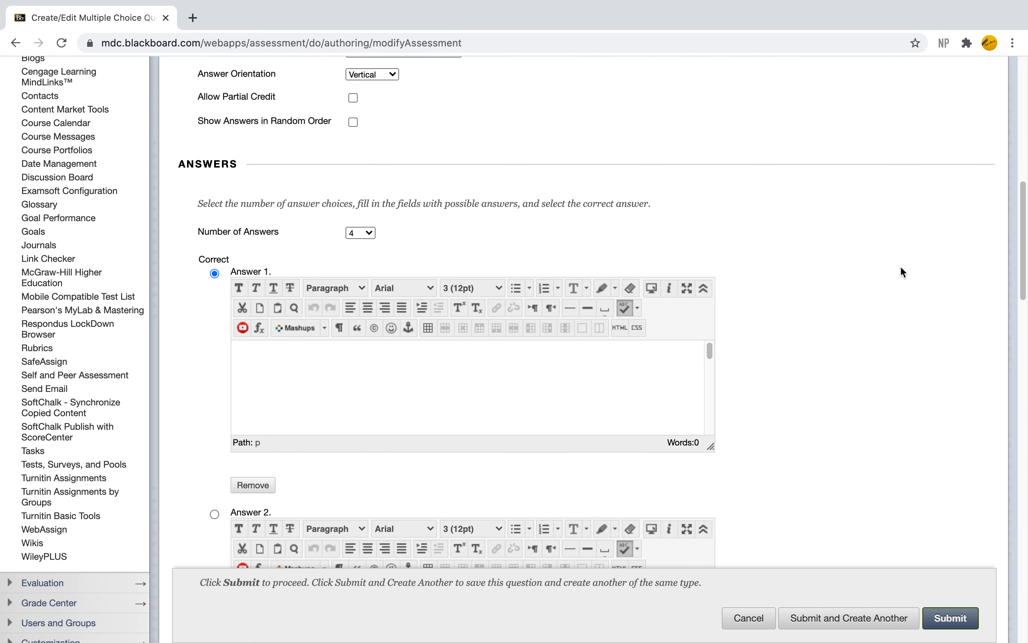
{"action": "left_click", "coordinate": [366, 239]}
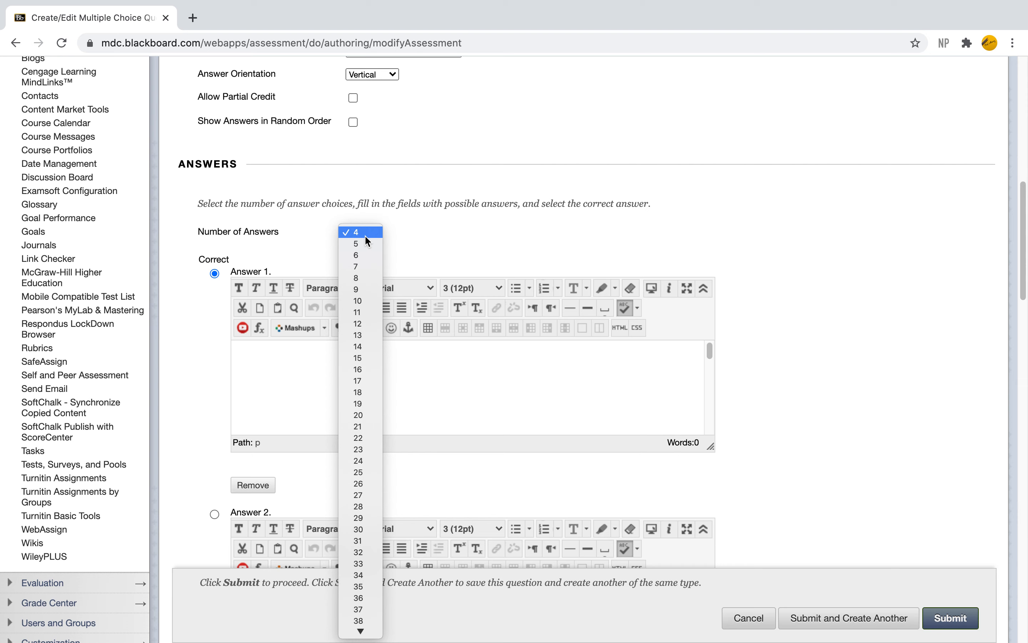
{"action": "scroll", "coordinate": [346, 430], "scroll_direction": "down", "scroll_amount": 10}
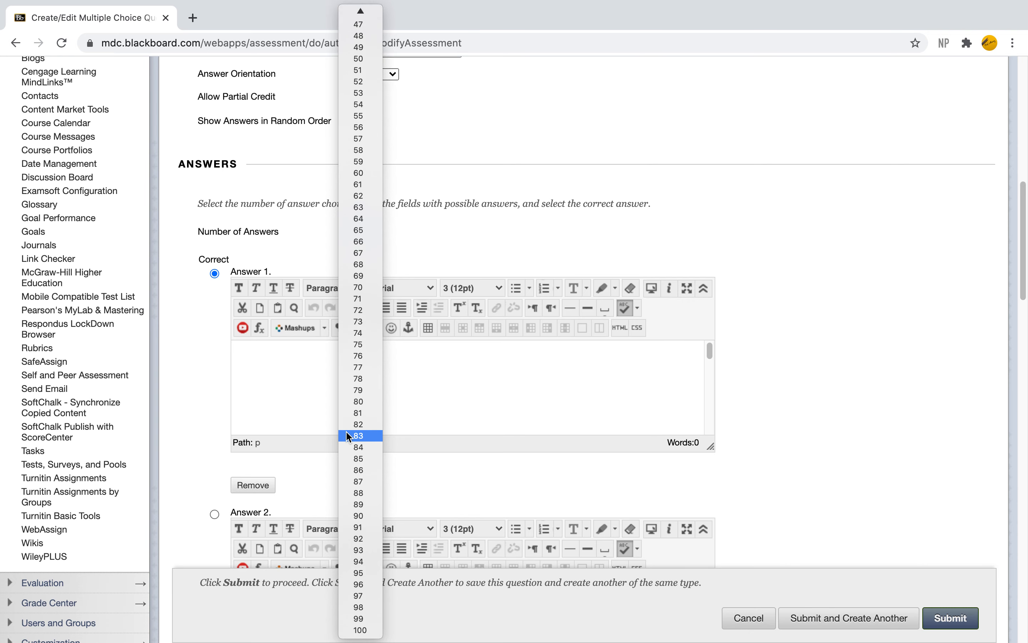
{"action": "scroll", "coordinate": [346, 431], "scroll_direction": "up", "scroll_amount": 10}
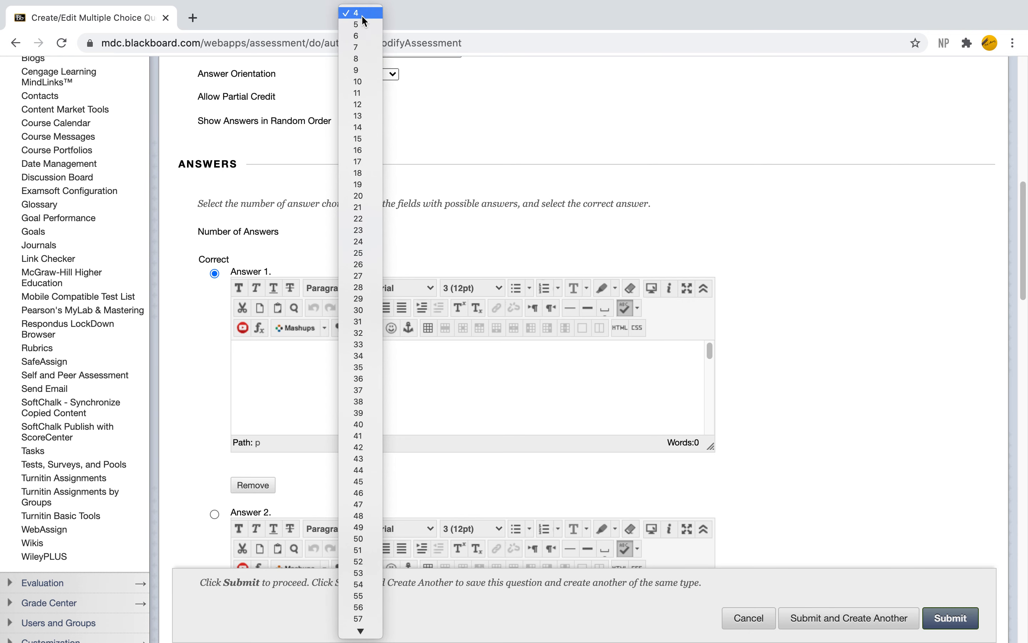
{"action": "left_click", "coordinate": [363, 14]}
- Enter "No rules" as Answer 1 and "Many rules" as Answer 2
{"action": "left_click", "coordinate": [451, 410]}
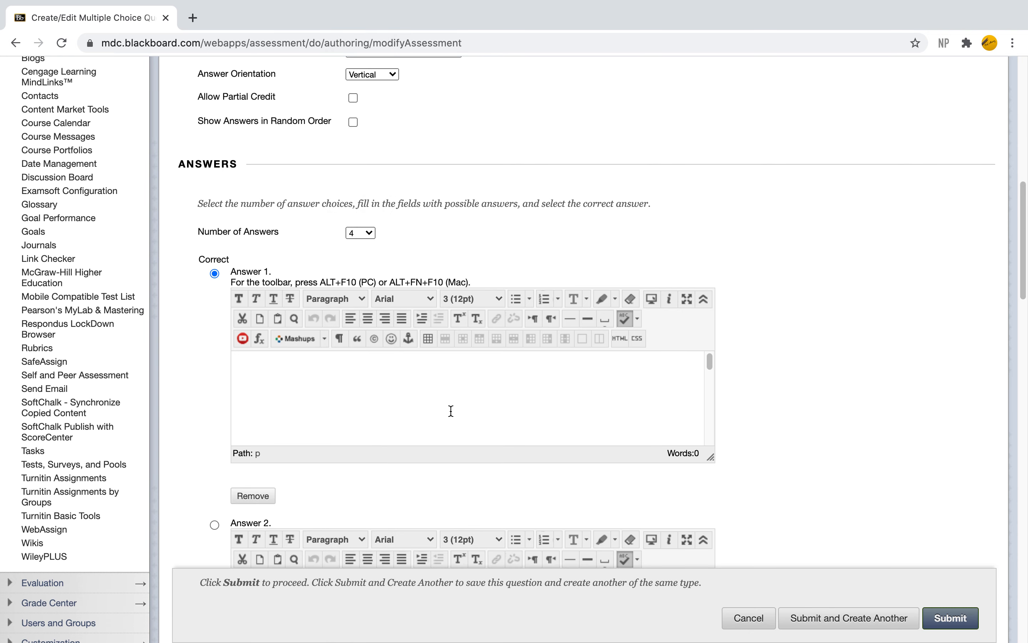
{"action": "type", "text": "No rules"}
{"action": "scroll", "coordinate": [867, 400], "scroll_direction": "down", "scroll_amount": 4}
{"action": "scroll", "coordinate": [866, 399], "scroll_direction": "down", "scroll_amount": 4}
{"action": "left_click", "coordinate": [559, 326]}
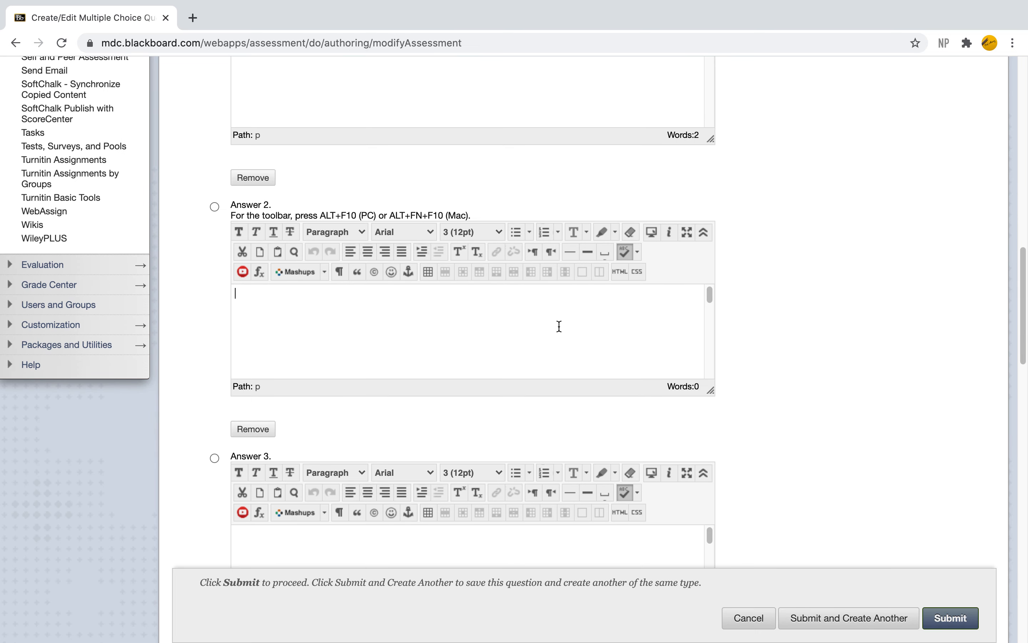
{"action": "type", "text": "Many rules"}
- Submit the question with the remaining answers blank and accept their deletion
{"action": "left_click", "coordinate": [658, 424]}
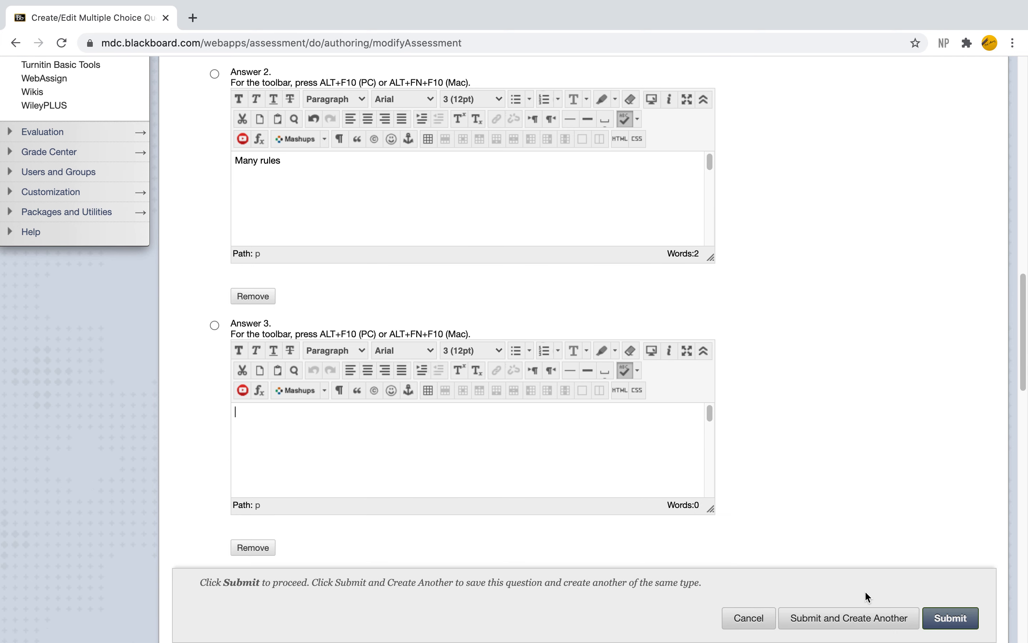
{"action": "left_click", "coordinate": [934, 617]}
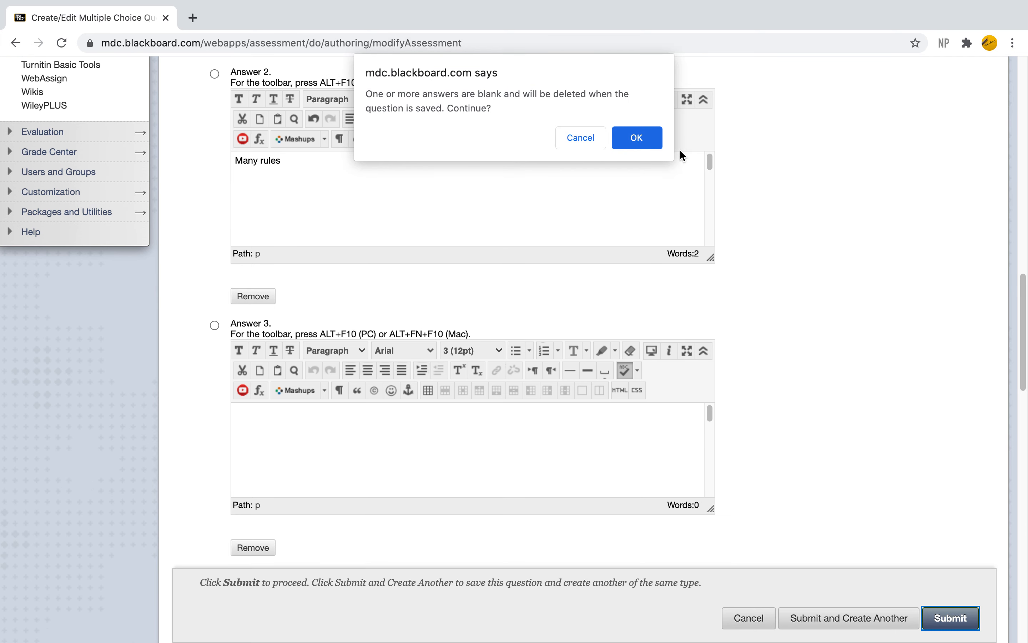
{"action": "left_click", "coordinate": [640, 137]}
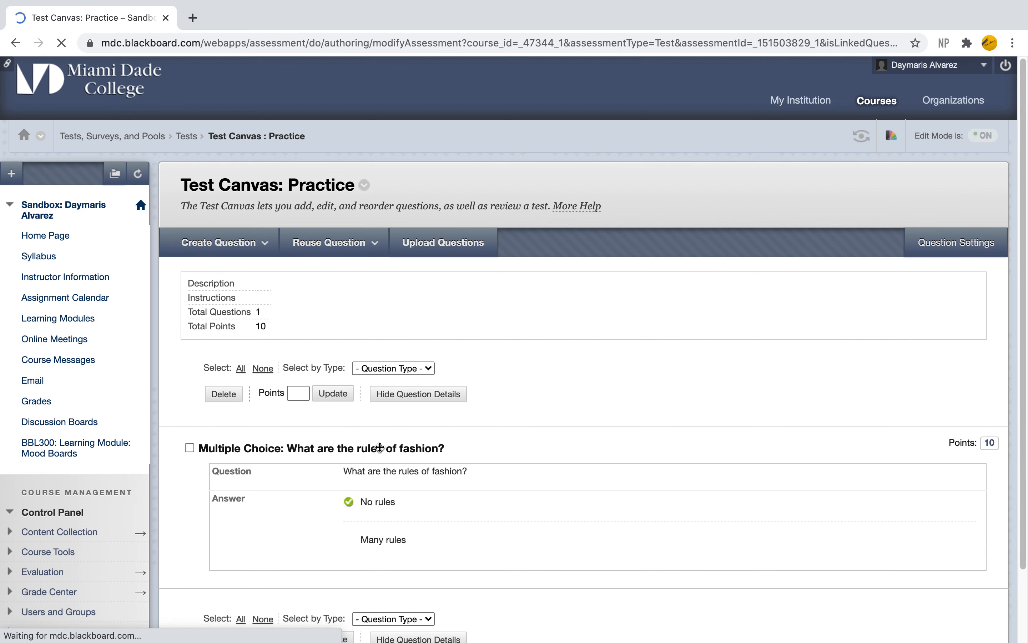
- Open the fashion rules question for editing and review its answer and feedback sections
{"action": "scroll", "coordinate": [672, 398], "scroll_direction": "down", "scroll_amount": 3}
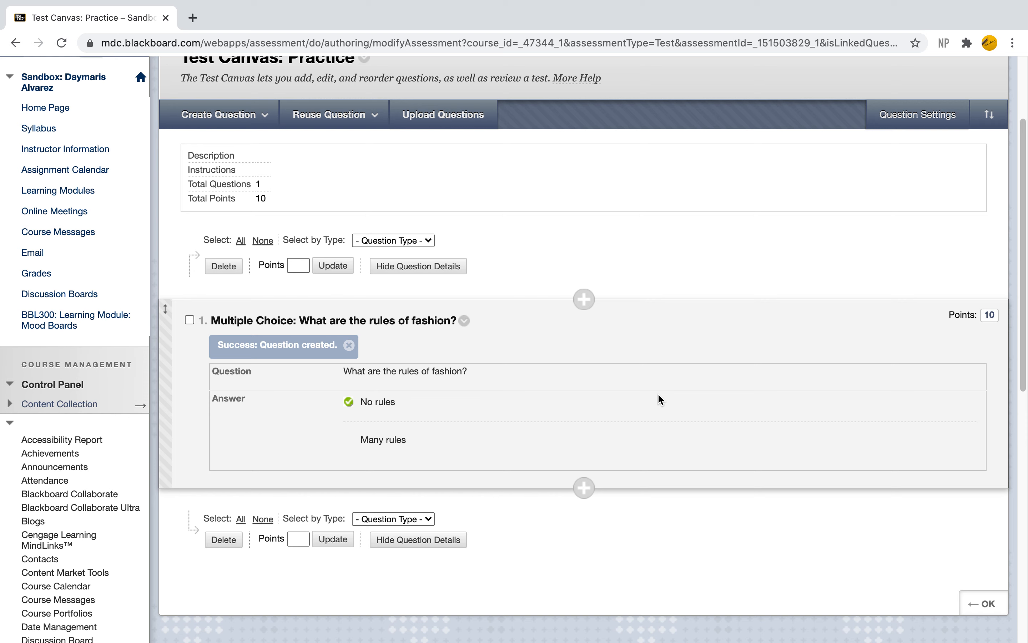
{"action": "left_click", "coordinate": [465, 321]}
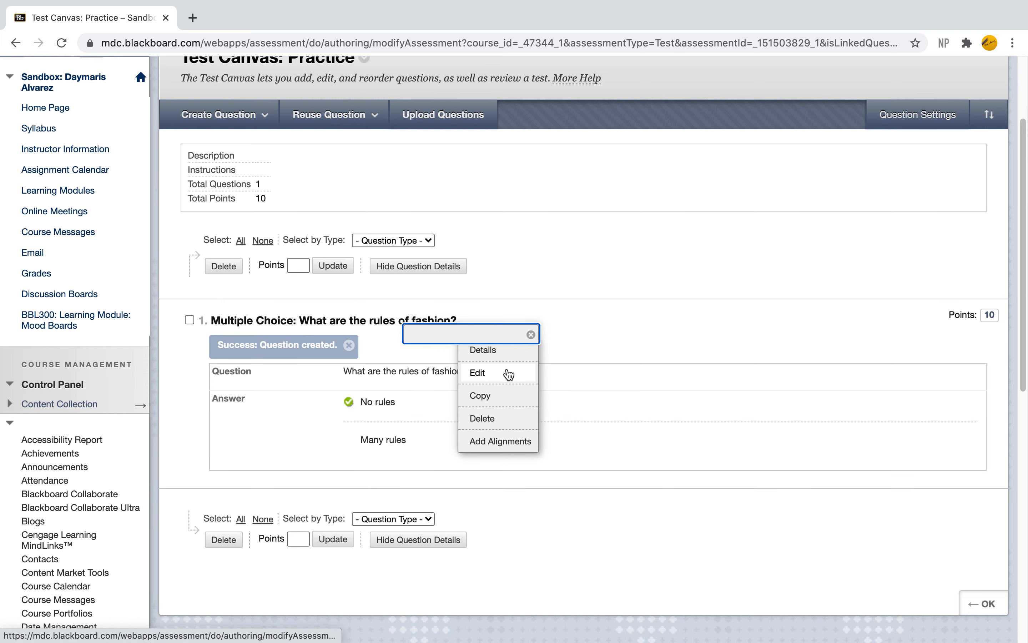
{"action": "left_click", "coordinate": [492, 372]}
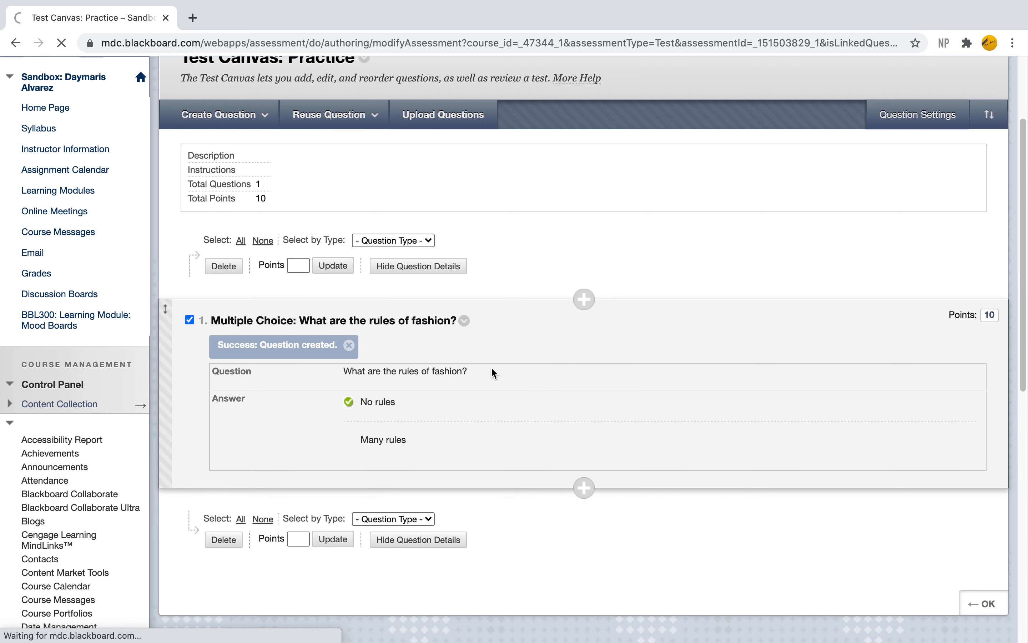
{"action": "scroll", "coordinate": [493, 373], "scroll_direction": "down", "scroll_amount": 10}
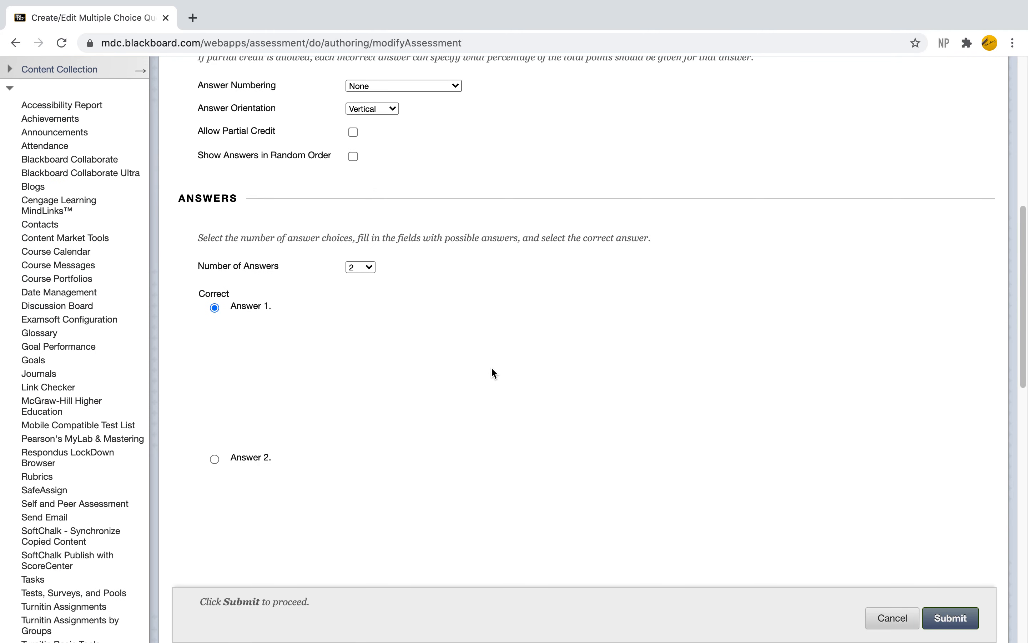
{"action": "scroll", "coordinate": [491, 369], "scroll_direction": "down", "scroll_amount": 10}
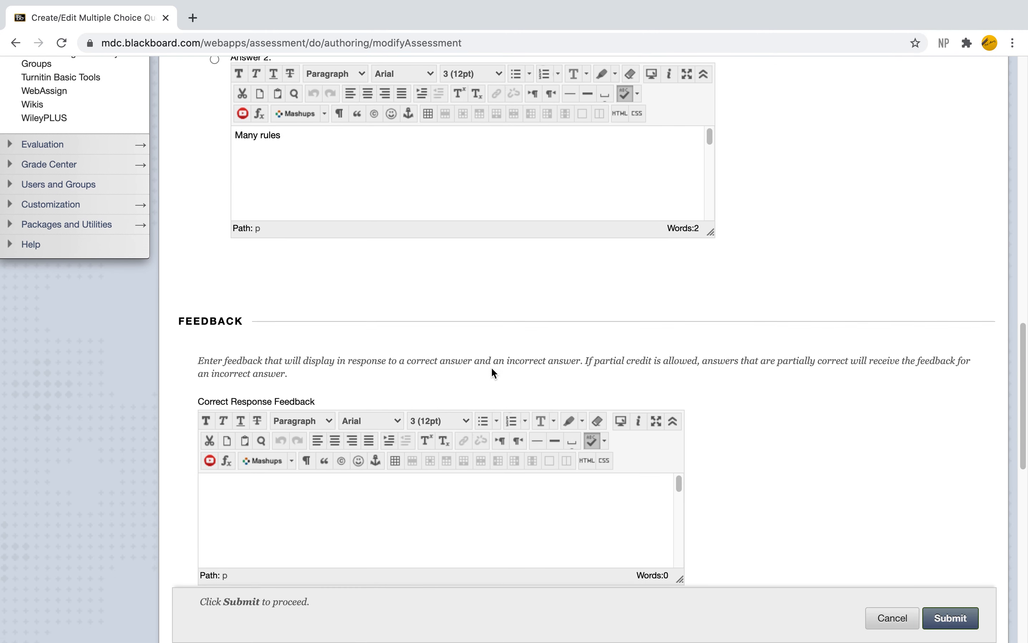
{"action": "scroll", "coordinate": [492, 369], "scroll_direction": "up", "scroll_amount": 9}
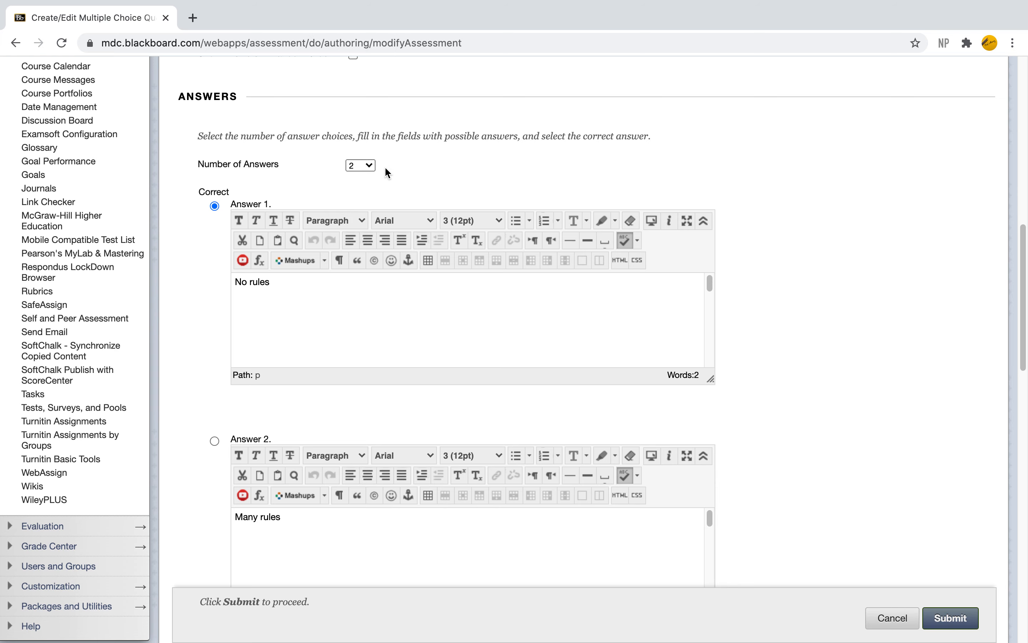
- Set the number of answers for the fashion rules question to 4
{"action": "left_click", "coordinate": [358, 166]}
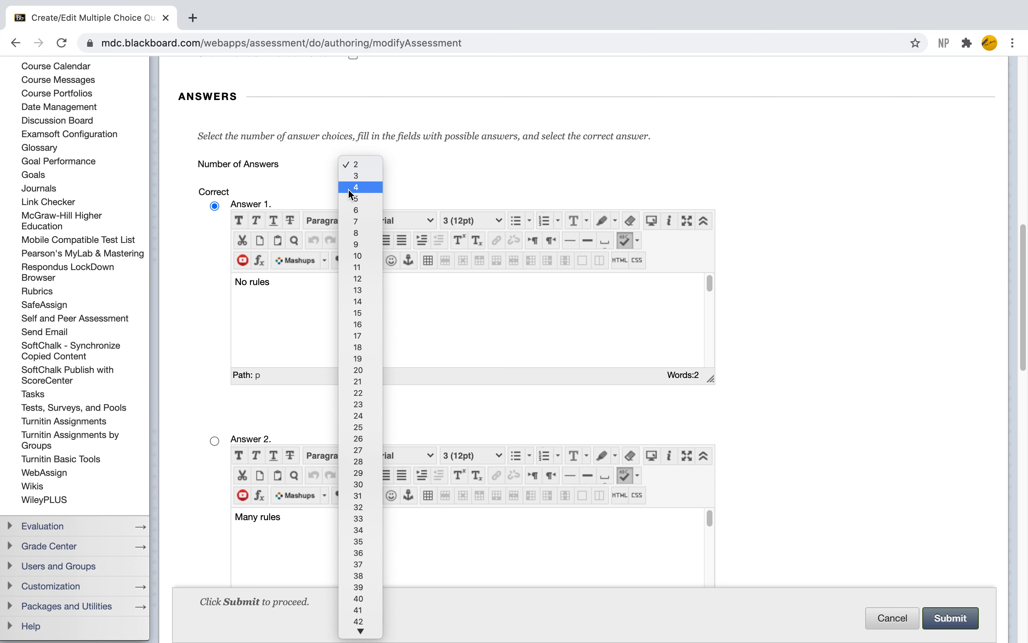
{"action": "left_click", "coordinate": [357, 187]}
{"action": "scroll", "coordinate": [550, 186], "scroll_direction": "down", "scroll_amount": 6}
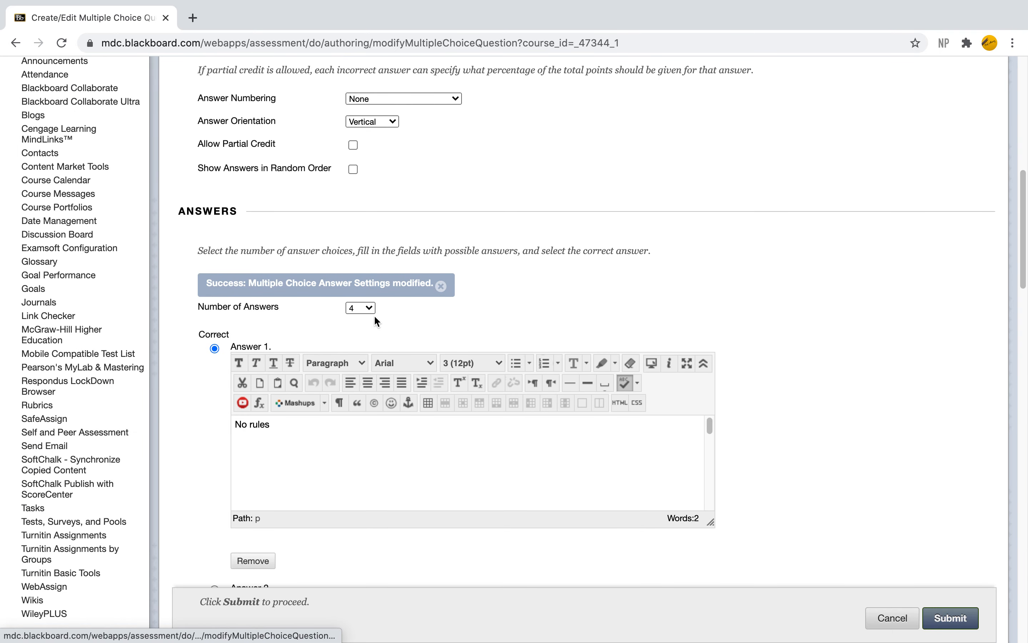
{"action": "left_click", "coordinate": [365, 307]}
{"action": "left_click", "coordinate": [610, 301]}
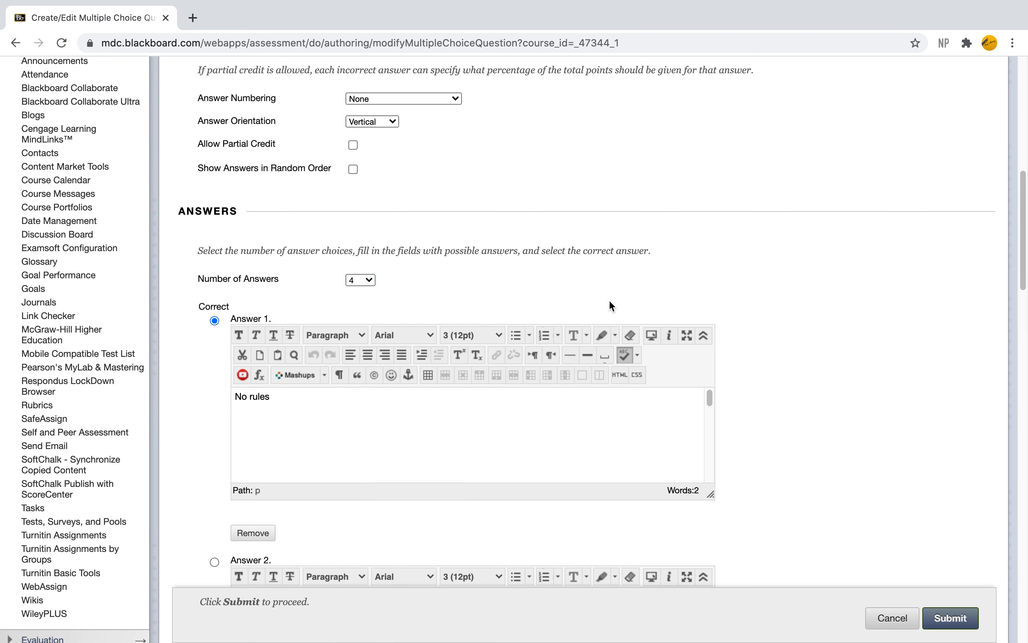
- Submit the edited question with Answers 3 and 4 blank, accept their deletion, and check the question on the Test Canvas
{"action": "scroll", "coordinate": [611, 306], "scroll_direction": "down", "scroll_amount": 5}
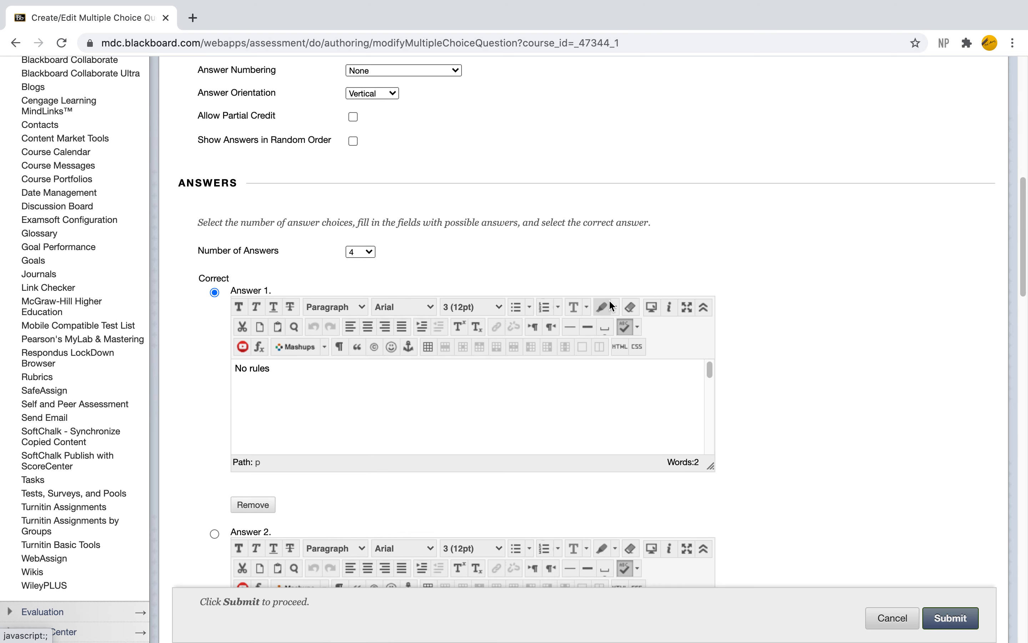
{"action": "scroll", "coordinate": [611, 305], "scroll_direction": "down", "scroll_amount": 15}
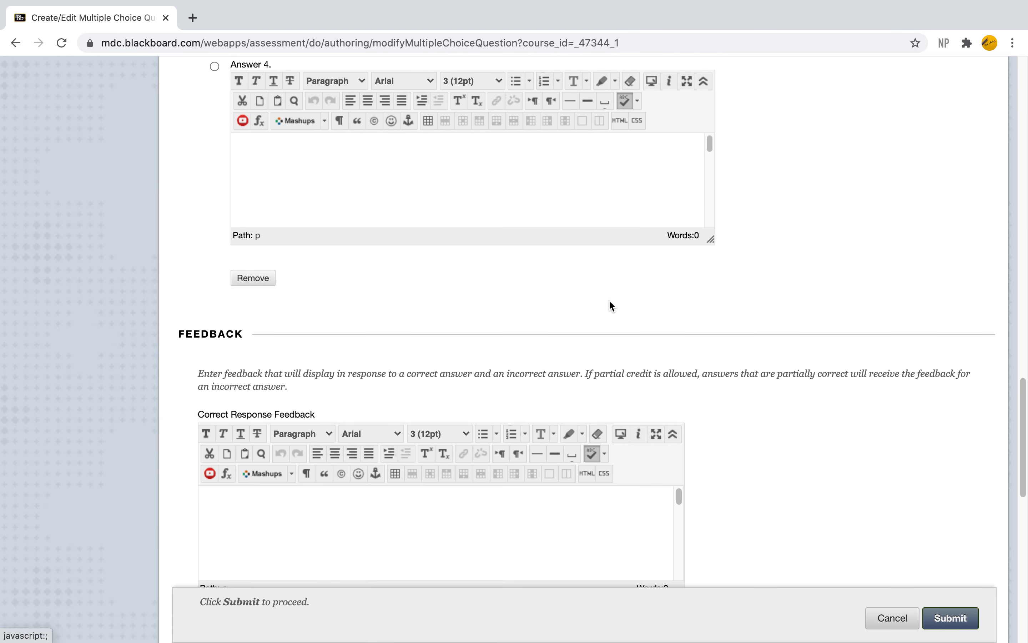
{"action": "left_click", "coordinate": [947, 617]}
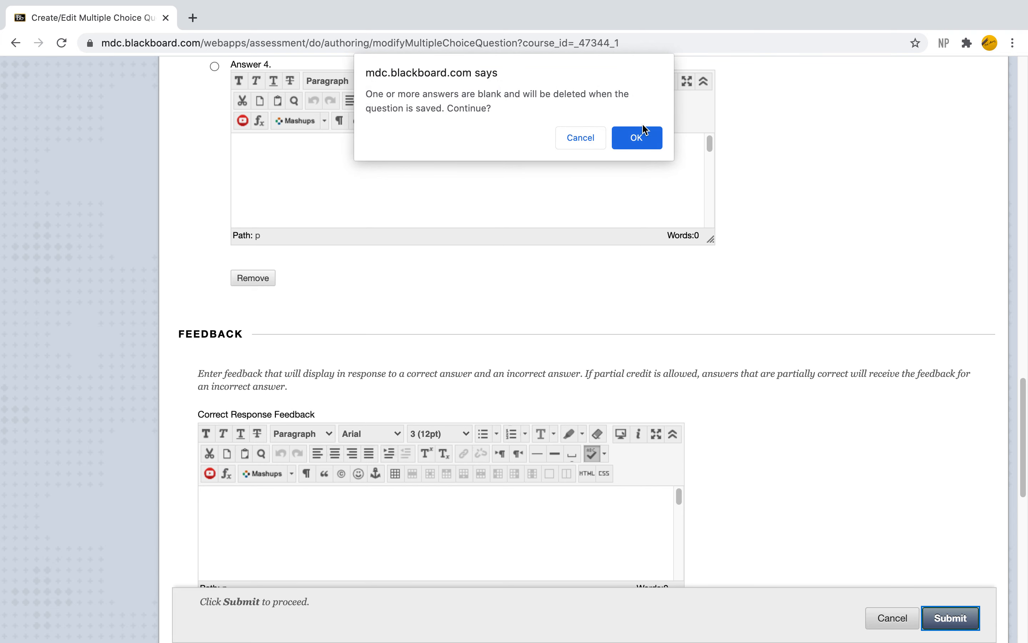
{"action": "left_click", "coordinate": [648, 138]}
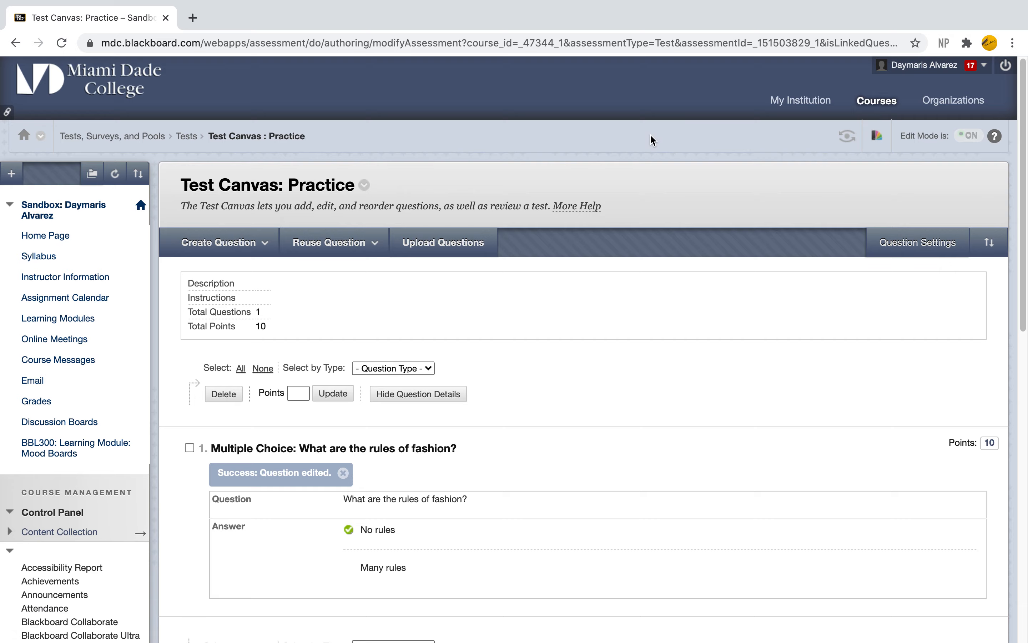
{"action": "scroll", "coordinate": [652, 137], "scroll_direction": "down", "scroll_amount": 10}
{"action": "scroll", "coordinate": [652, 140], "scroll_direction": "up", "scroll_amount": 12}
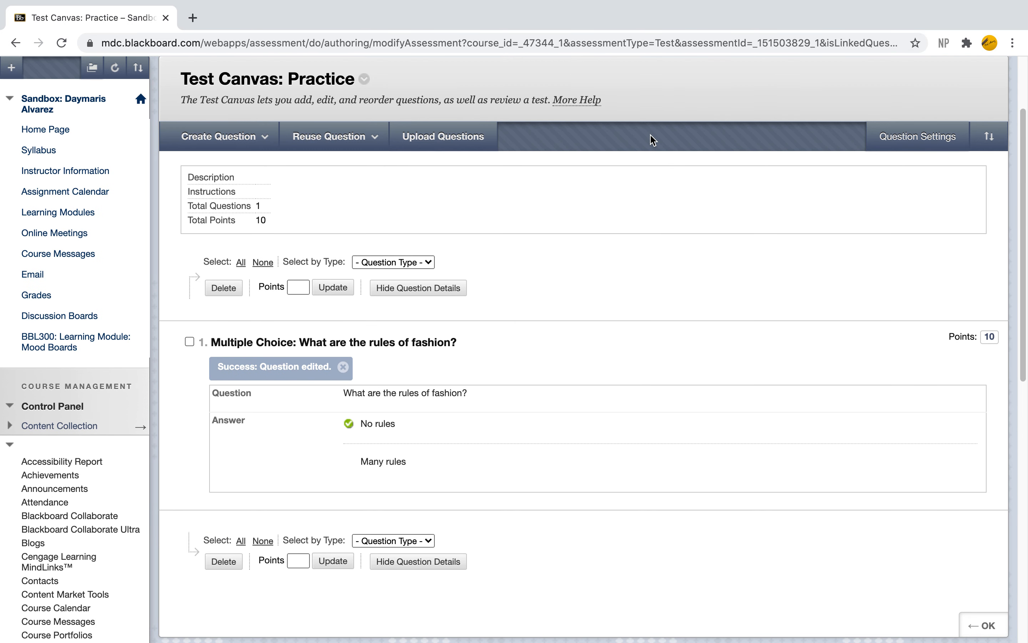
- Set the fashion rules question's points to 5 and finish editing the Practice test
{"action": "scroll", "coordinate": [650, 133], "scroll_direction": "down", "scroll_amount": 2}
{"action": "scroll", "coordinate": [657, 204], "scroll_direction": "down", "scroll_amount": 2}
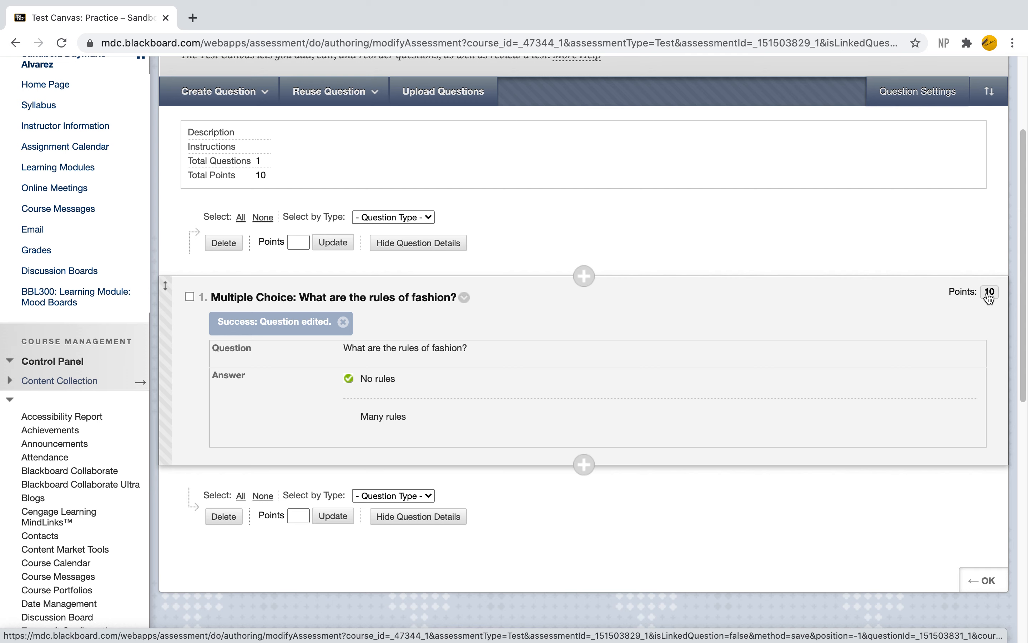
{"action": "left_click", "coordinate": [989, 297]}
{"action": "double_click", "coordinate": [832, 301]}
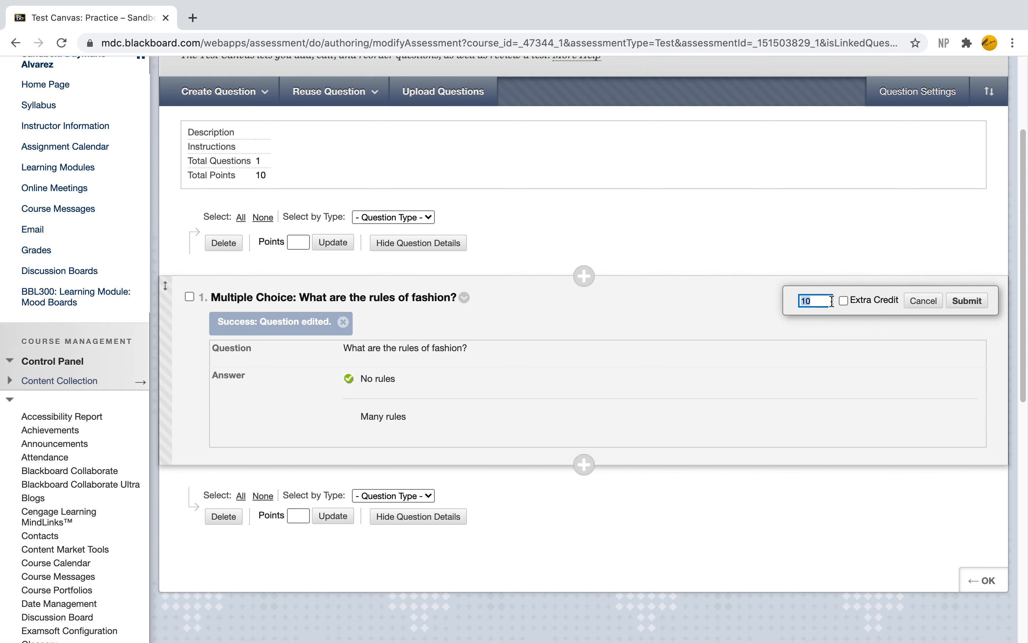
{"action": "type", "text": "5"}
{"action": "left_click", "coordinate": [966, 302]}
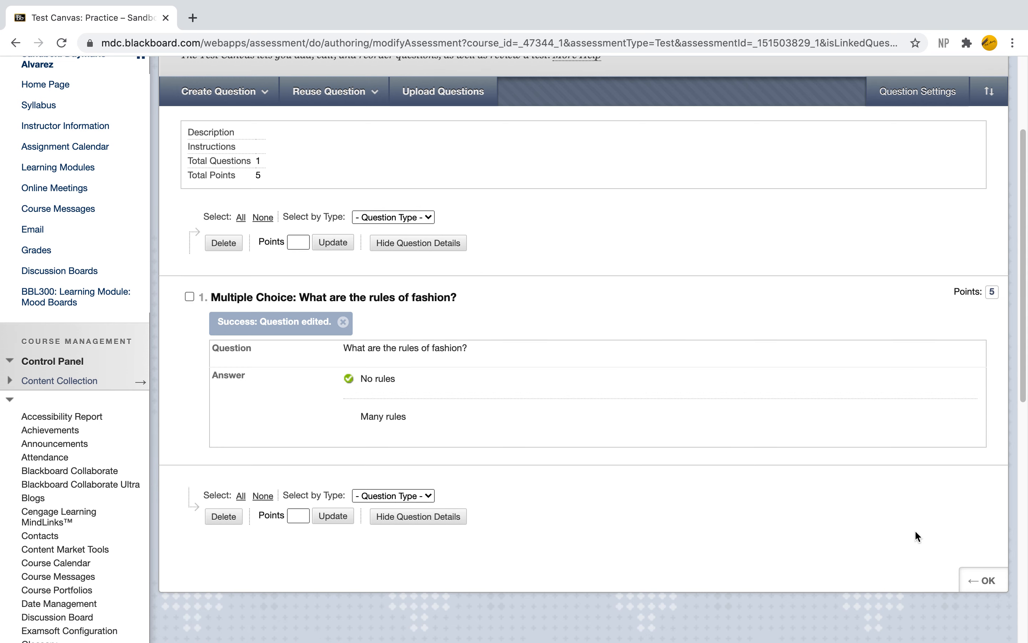
{"action": "left_click", "coordinate": [981, 581]}
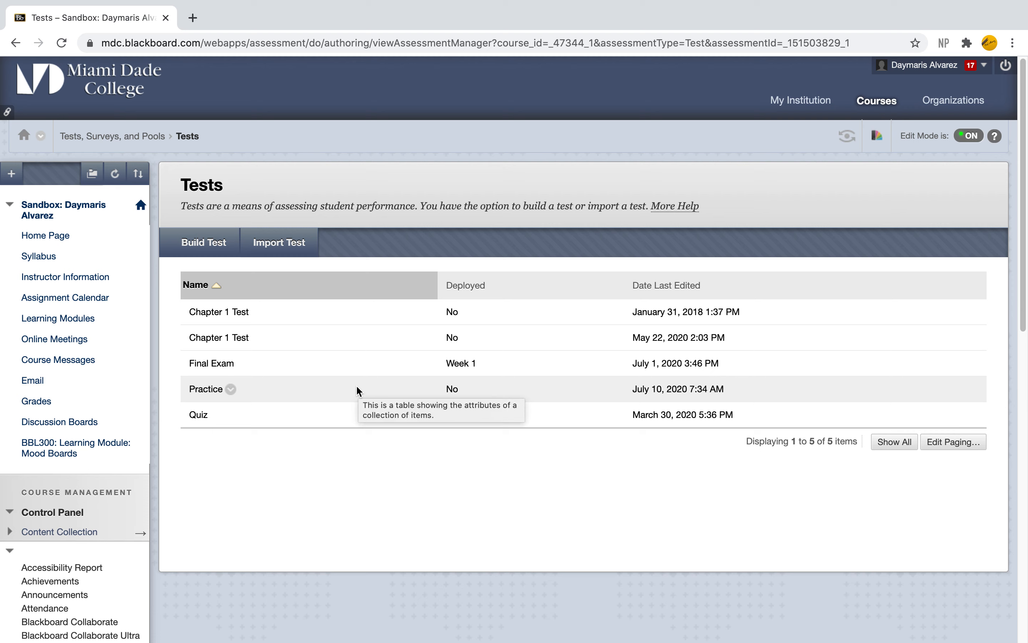
- Add the existing Practice test to the Week 1 folder in Learning Modules
{"action": "left_click", "coordinate": [51, 319]}
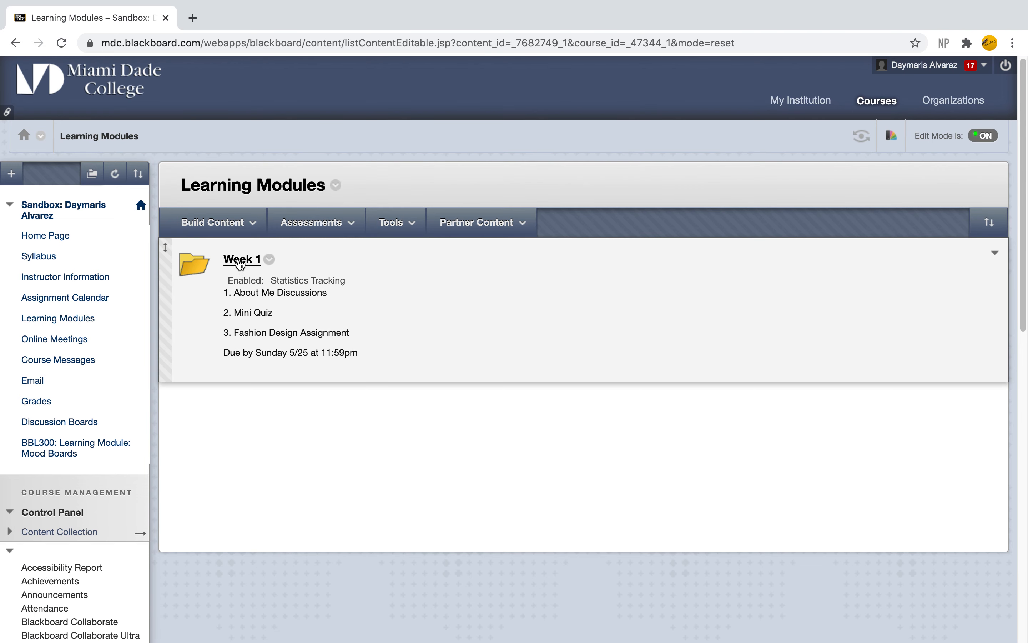
{"action": "left_click", "coordinate": [239, 263]}
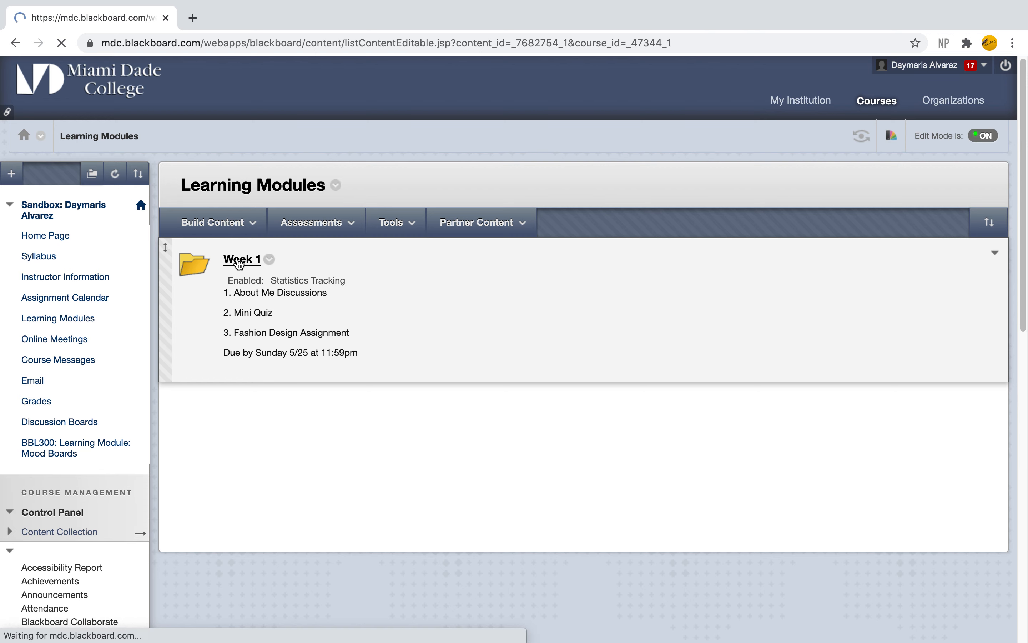
{"action": "left_click", "coordinate": [360, 223]}
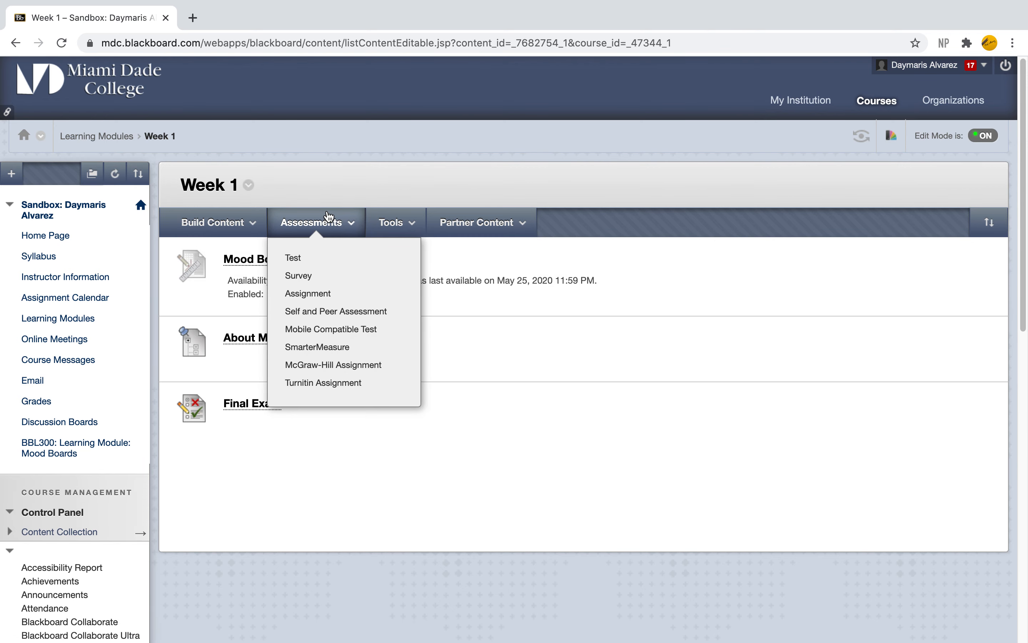
{"action": "left_click", "coordinate": [293, 258]}
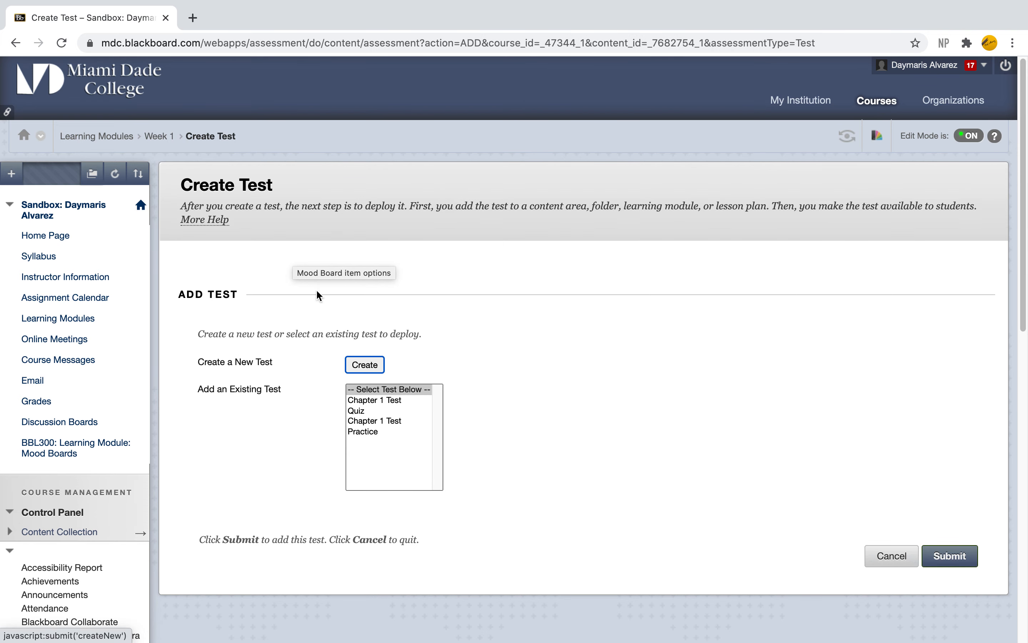
{"action": "left_click", "coordinate": [359, 432]}
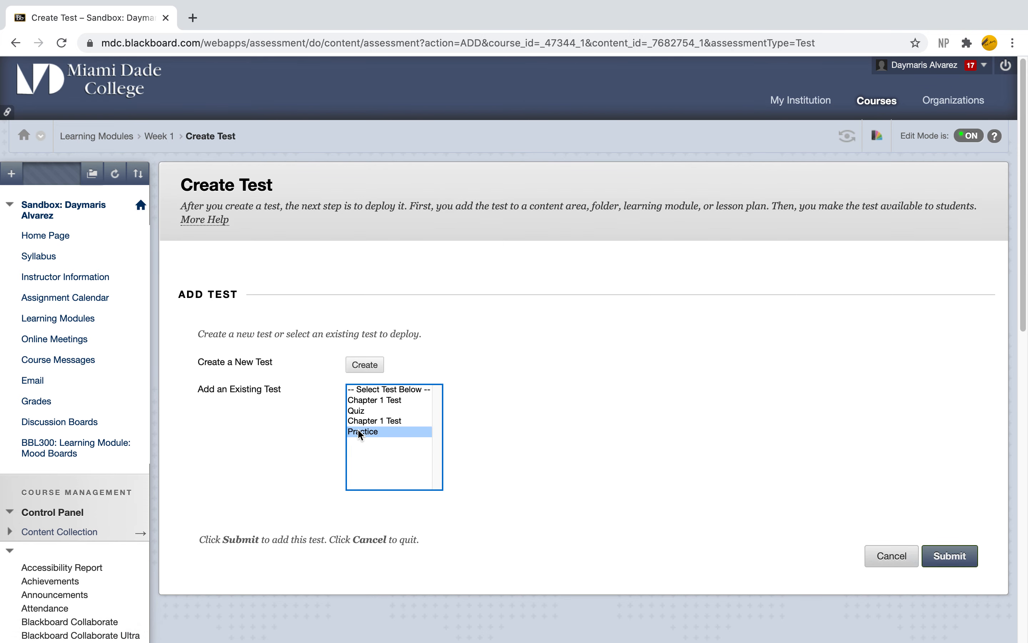
{"action": "left_click", "coordinate": [950, 557]}
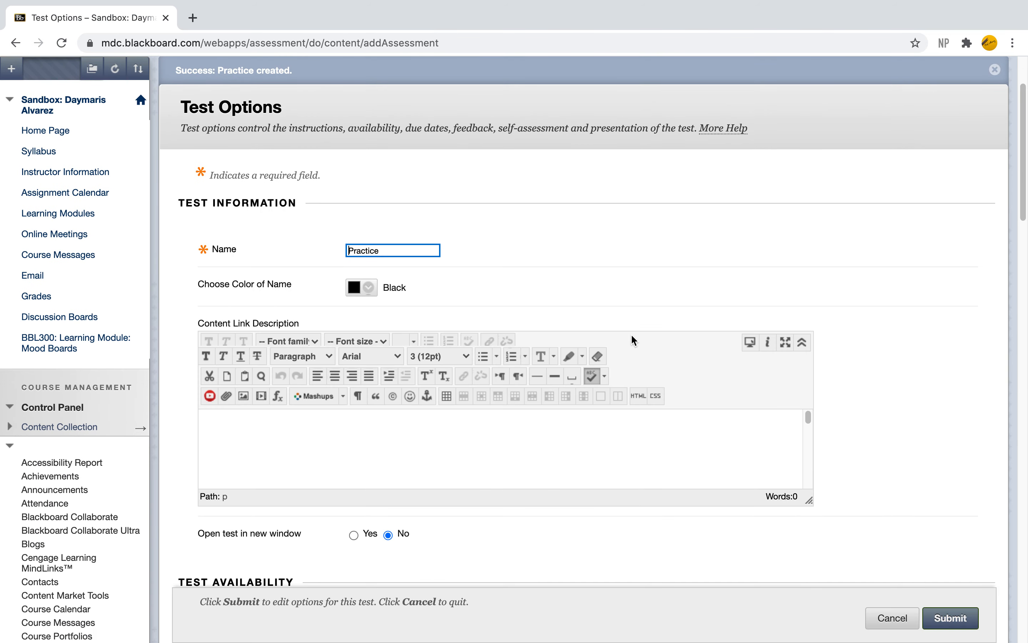
- Make the Practice test available to students in its test options
{"action": "scroll", "coordinate": [631, 340], "scroll_direction": "down", "scroll_amount": 5}
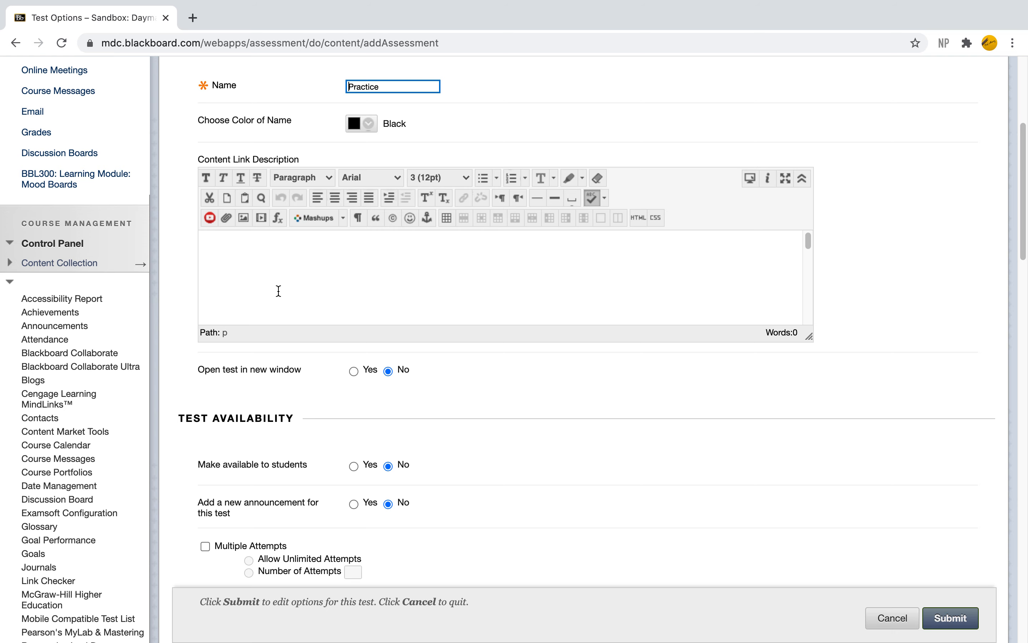
{"action": "scroll", "coordinate": [849, 409], "scroll_direction": "down", "scroll_amount": 8}
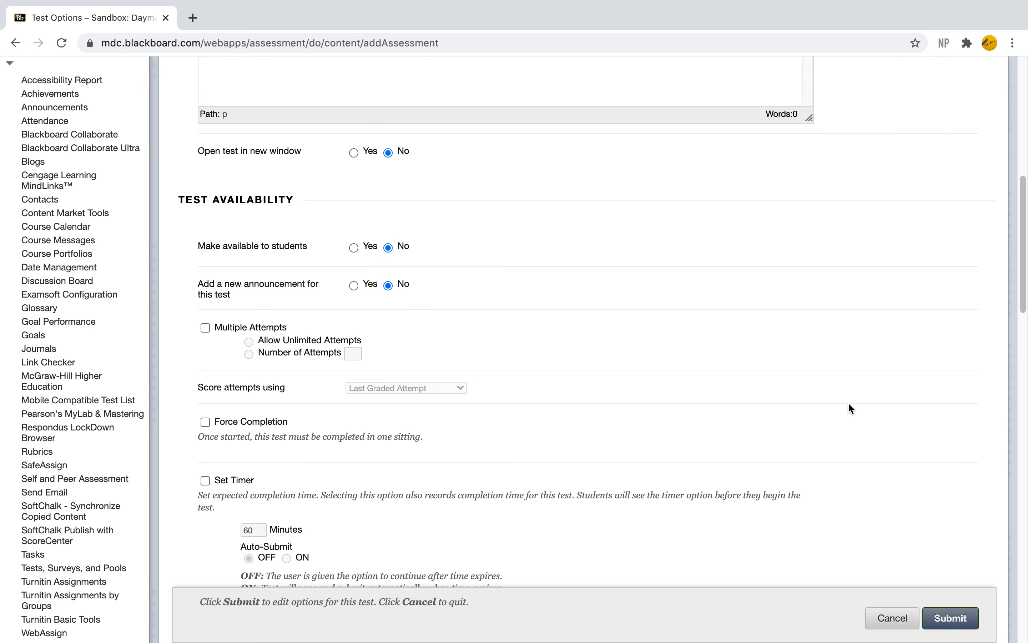
{"action": "scroll", "coordinate": [849, 405], "scroll_direction": "down", "scroll_amount": 3}
{"action": "scroll", "coordinate": [849, 405], "scroll_direction": "up", "scroll_amount": 4}
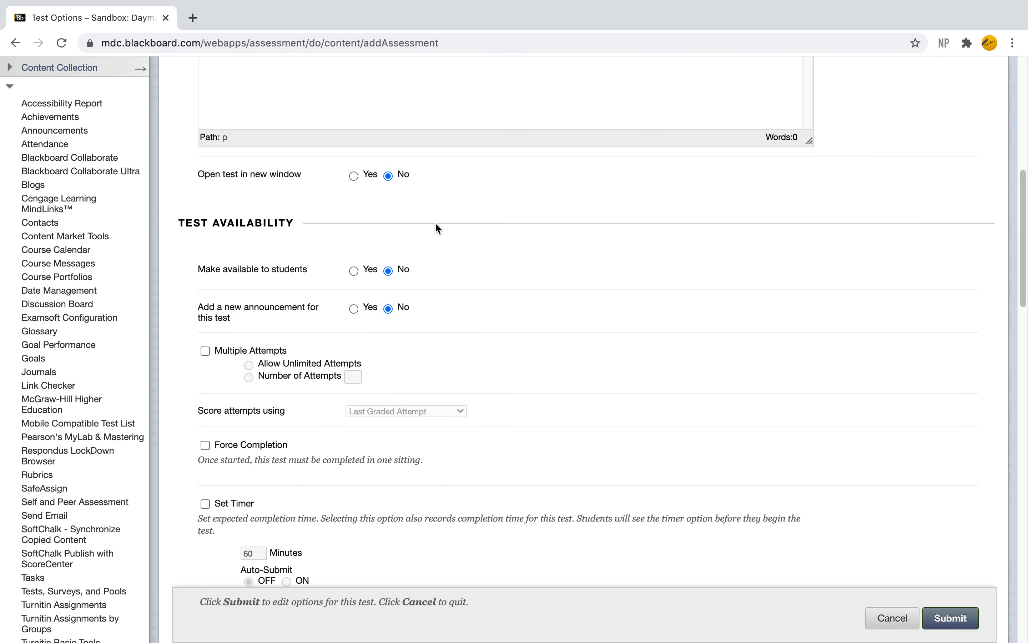
{"action": "left_click", "coordinate": [351, 271]}
- Enable adding a new announcement for the Practice test
{"action": "scroll", "coordinate": [353, 272], "scroll_direction": "down", "scroll_amount": 3}
{"action": "left_click", "coordinate": [239, 179]}
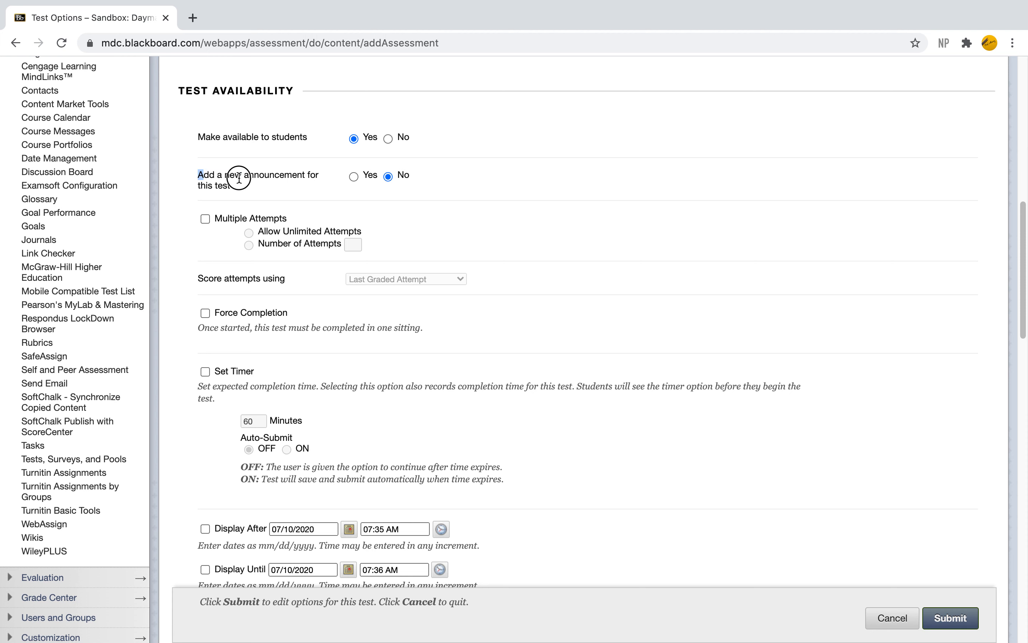
{"action": "triple_click", "coordinate": [239, 178]}
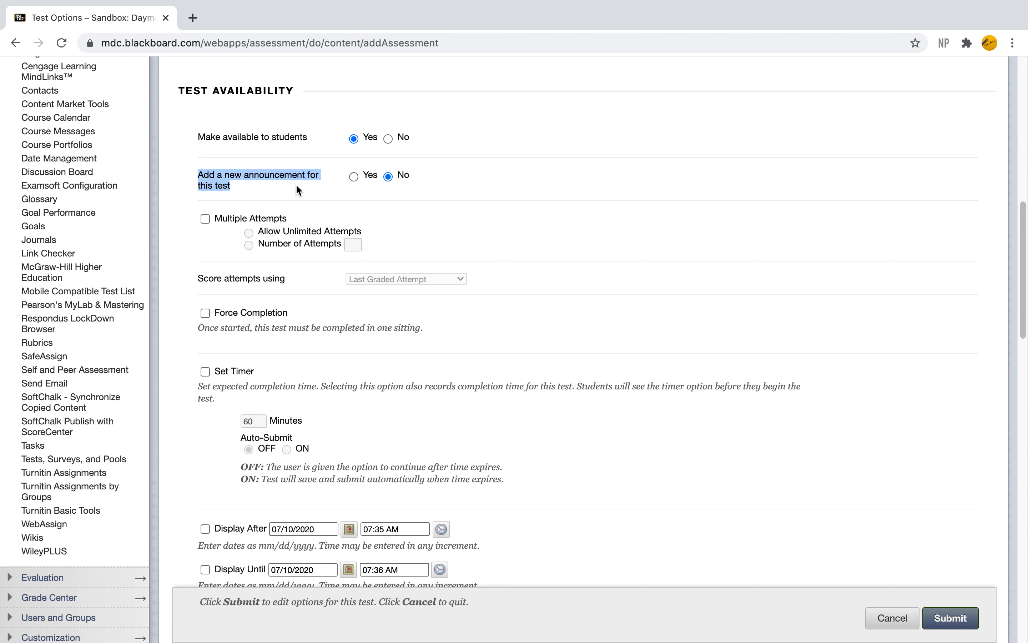
{"action": "left_click", "coordinate": [353, 175]}
- Allow multiple attempts on the test and limit the number of attempts to 2
{"action": "left_click_drag", "start_coordinate": [212, 218], "coordinate": [313, 218]}
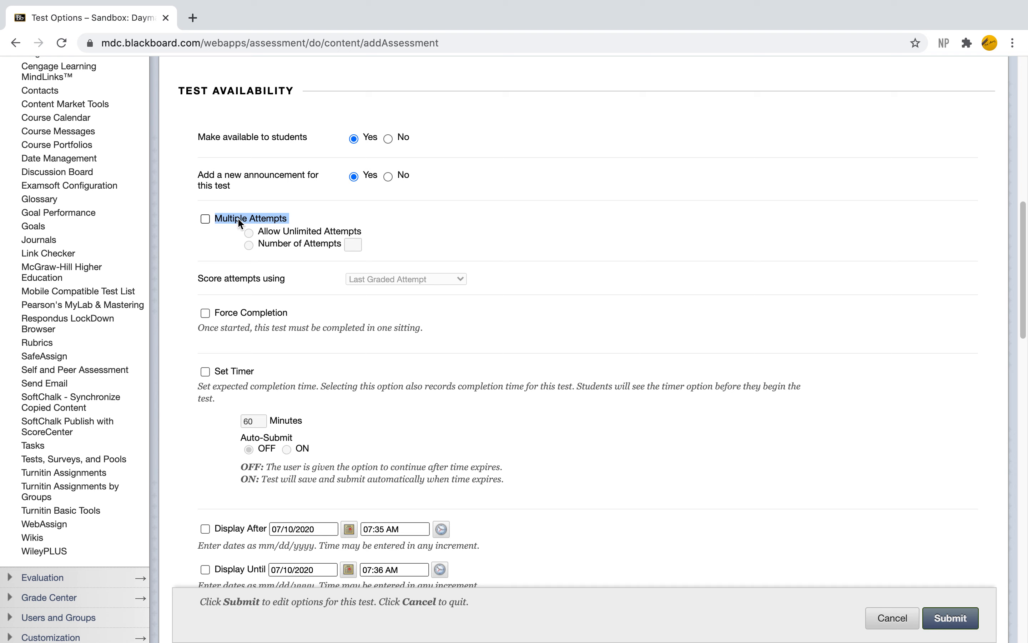
{"action": "left_click", "coordinate": [206, 219]}
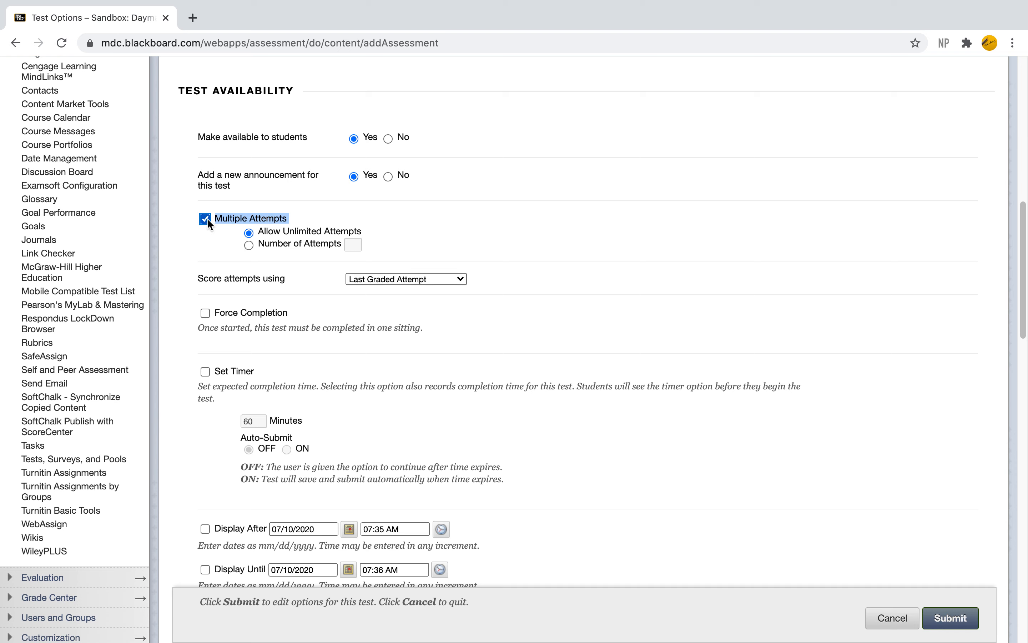
{"action": "left_click", "coordinate": [262, 233]}
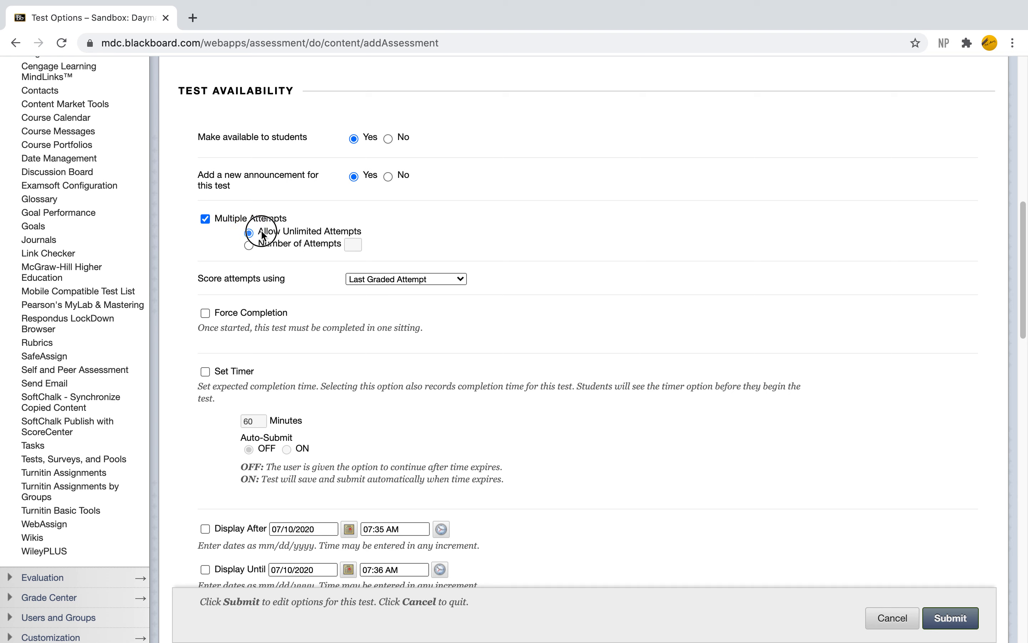
{"action": "left_click_drag", "start_coordinate": [262, 234], "coordinate": [400, 235]}
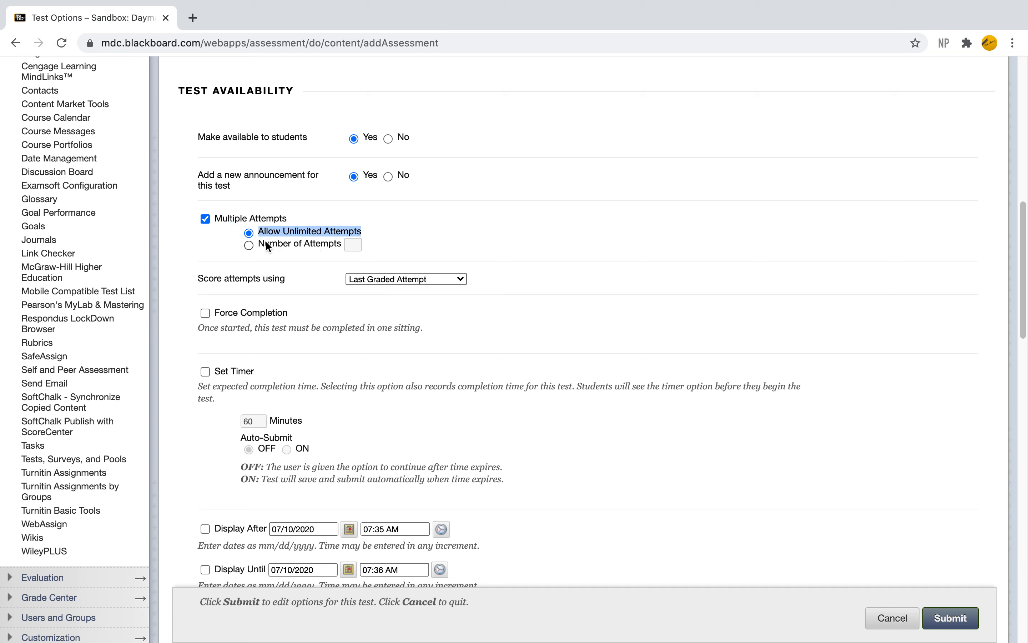
{"action": "left_click", "coordinate": [248, 245]}
{"action": "left_click", "coordinate": [355, 246]}
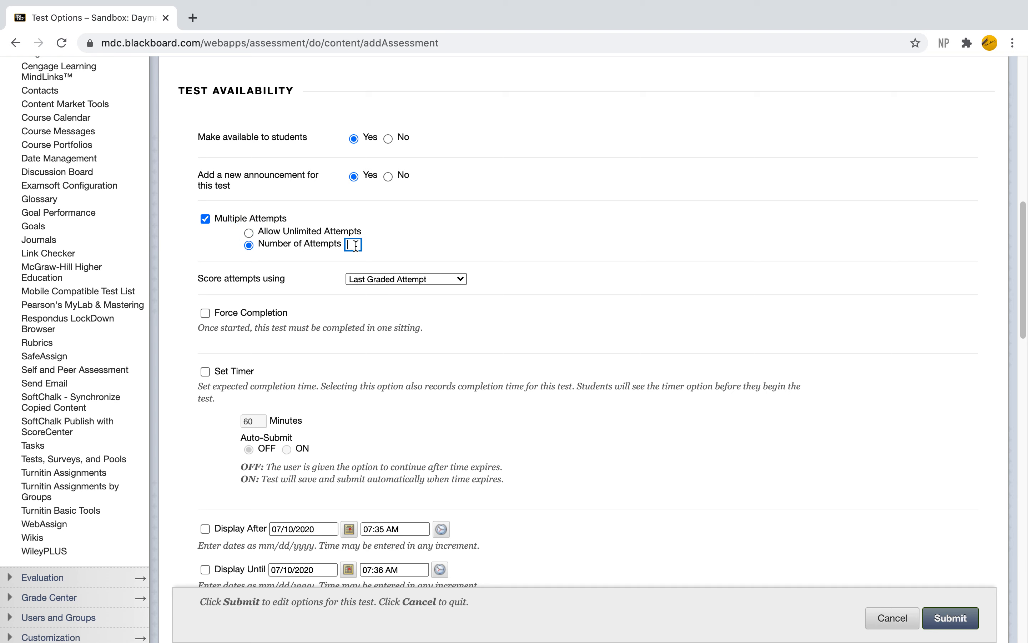
{"action": "type", "text": "2"}
- Turn on Force Completion so the test must be completed in one sitting
{"action": "scroll", "coordinate": [536, 215], "scroll_direction": "down", "scroll_amount": 1}
{"action": "scroll", "coordinate": [535, 210], "scroll_direction": "down", "scroll_amount": 3}
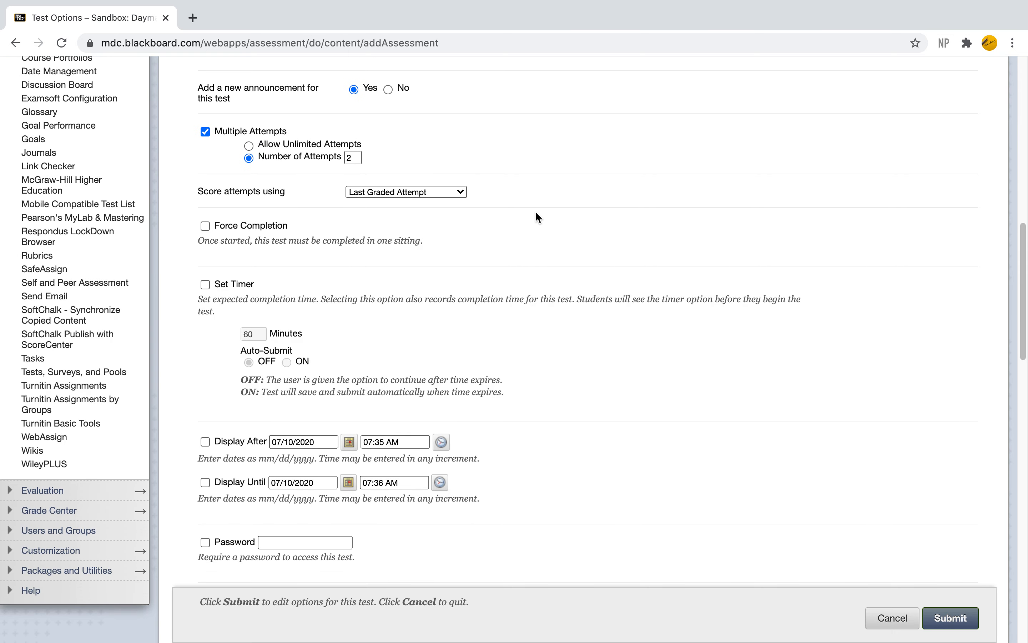
{"action": "left_click", "coordinate": [205, 223]}
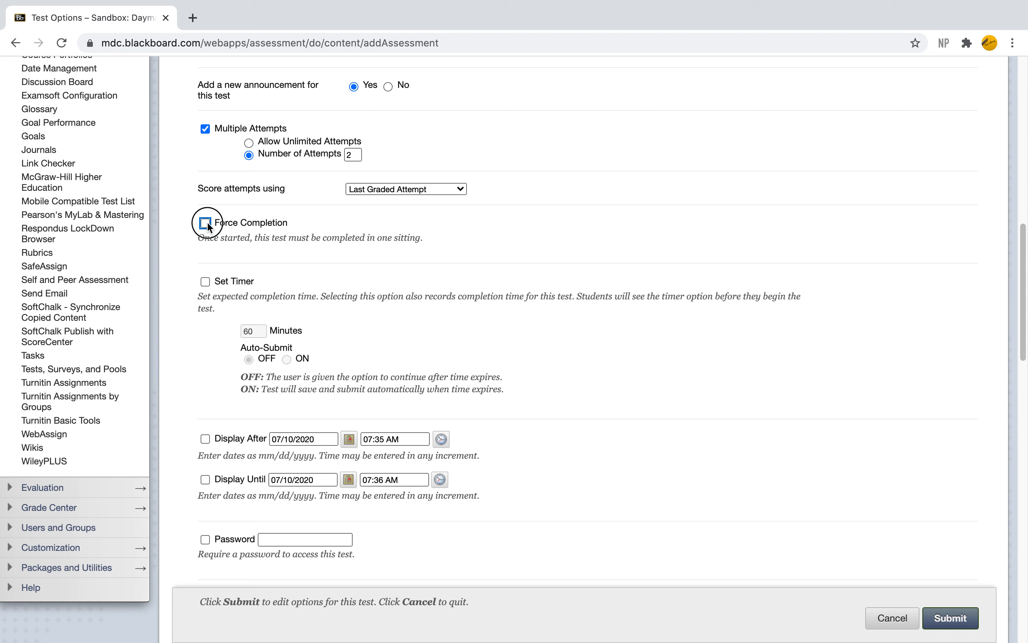
{"action": "left_click_drag", "start_coordinate": [197, 237], "coordinate": [476, 243]}
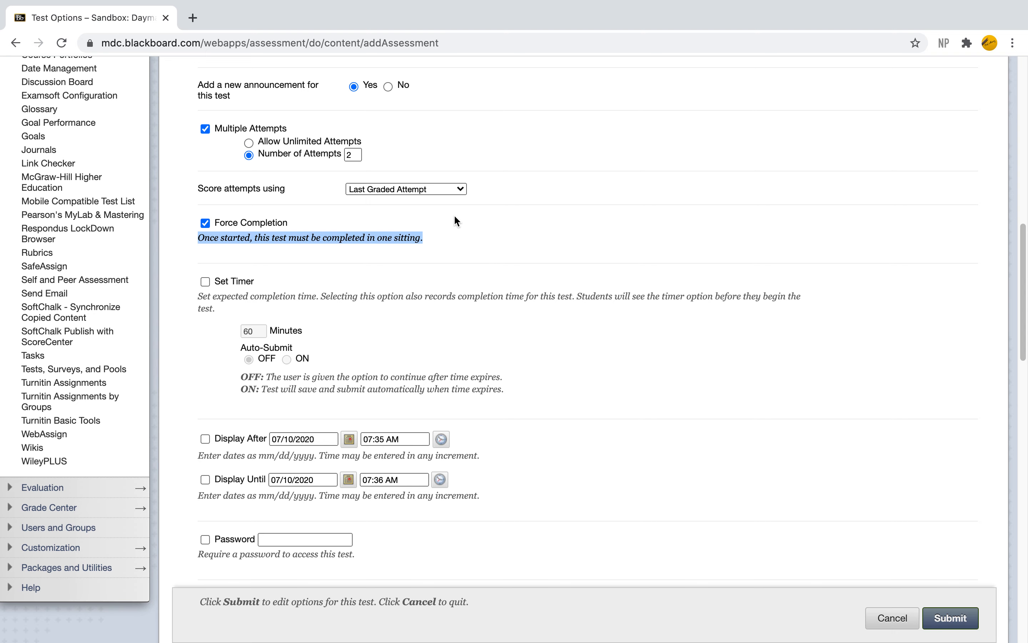
- Turn on the test timer, keeping 60 minutes and Auto-Submit off, and review the display date and password options
{"action": "scroll", "coordinate": [340, 216], "scroll_direction": "down", "scroll_amount": 5}
{"action": "left_click", "coordinate": [206, 162]}
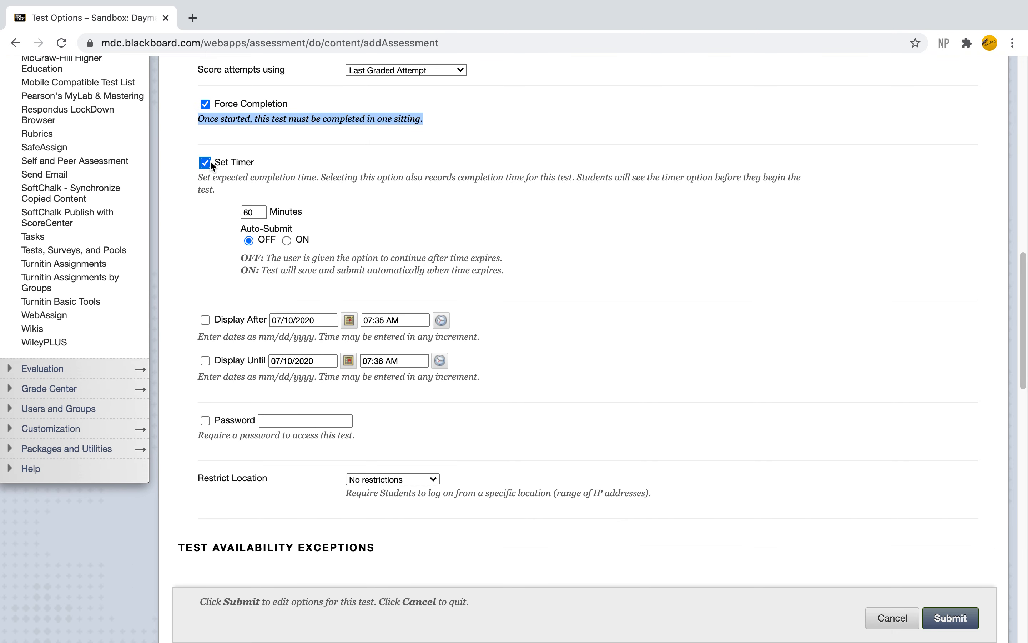
{"action": "scroll", "coordinate": [418, 234], "scroll_direction": "down", "scroll_amount": 1}
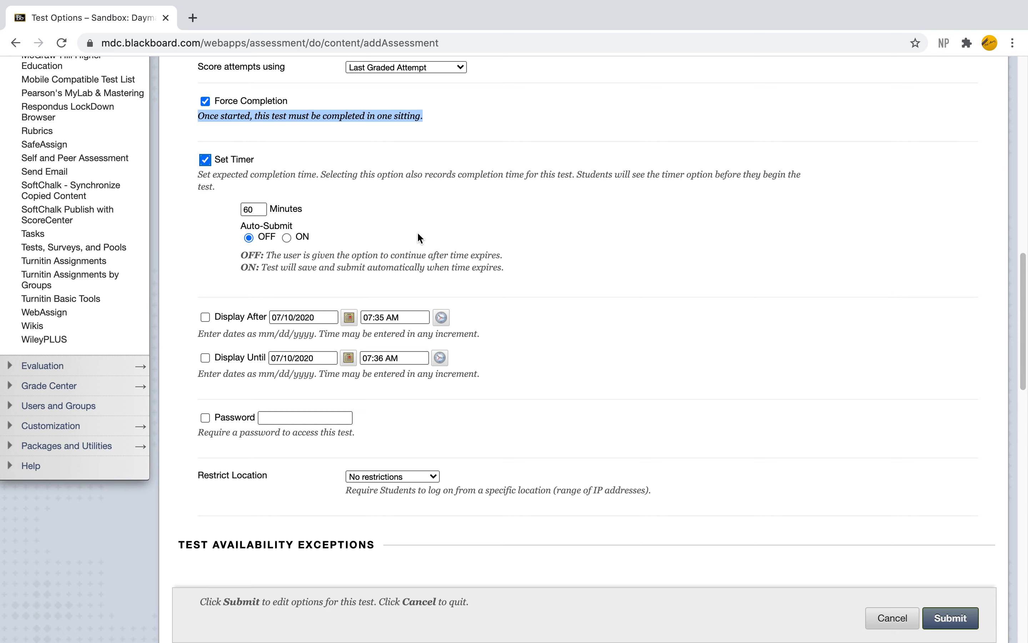
{"action": "scroll", "coordinate": [418, 234], "scroll_direction": "down", "scroll_amount": 4}
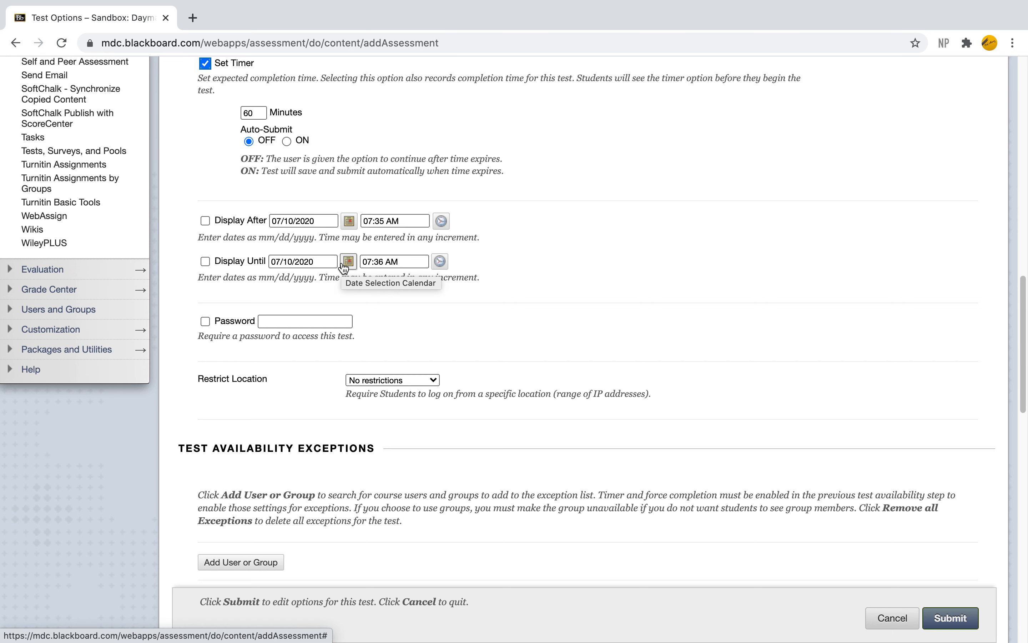
{"action": "scroll", "coordinate": [344, 267], "scroll_direction": "down", "scroll_amount": 1}
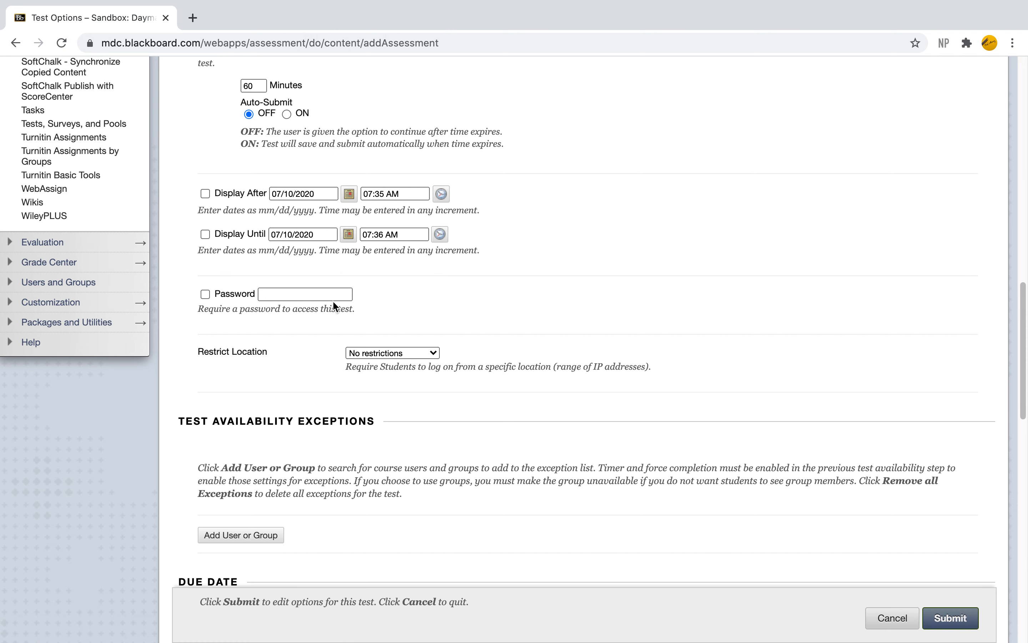
- In the After Submission results rule, show students All Answers, Correct and Submitted answers
{"action": "scroll", "coordinate": [333, 304], "scroll_direction": "down", "scroll_amount": 1}
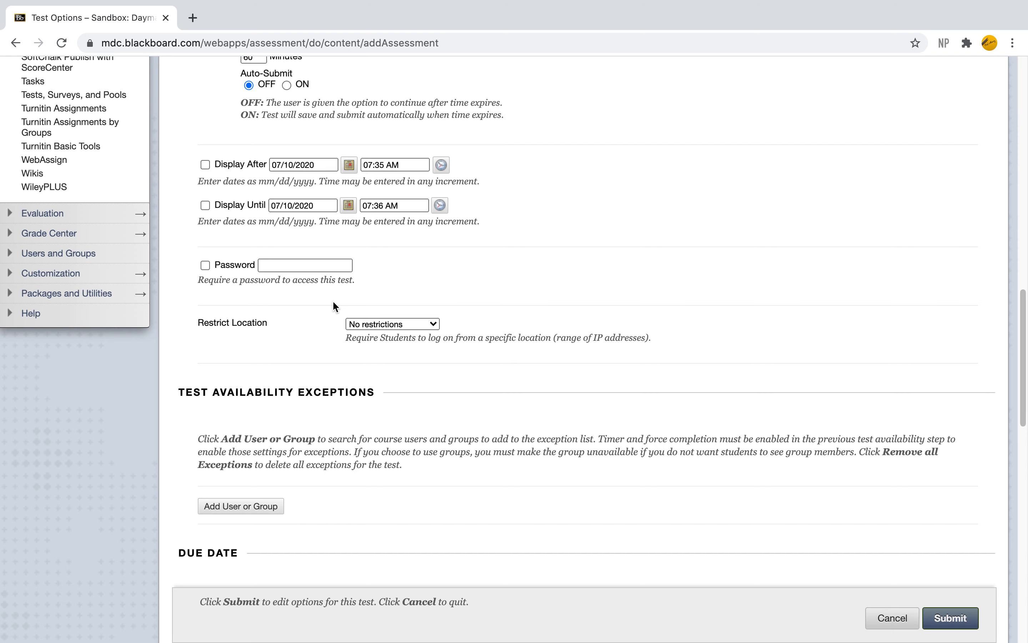
{"action": "scroll", "coordinate": [333, 303], "scroll_direction": "down", "scroll_amount": 5}
{"action": "scroll", "coordinate": [332, 300], "scroll_direction": "down", "scroll_amount": 9}
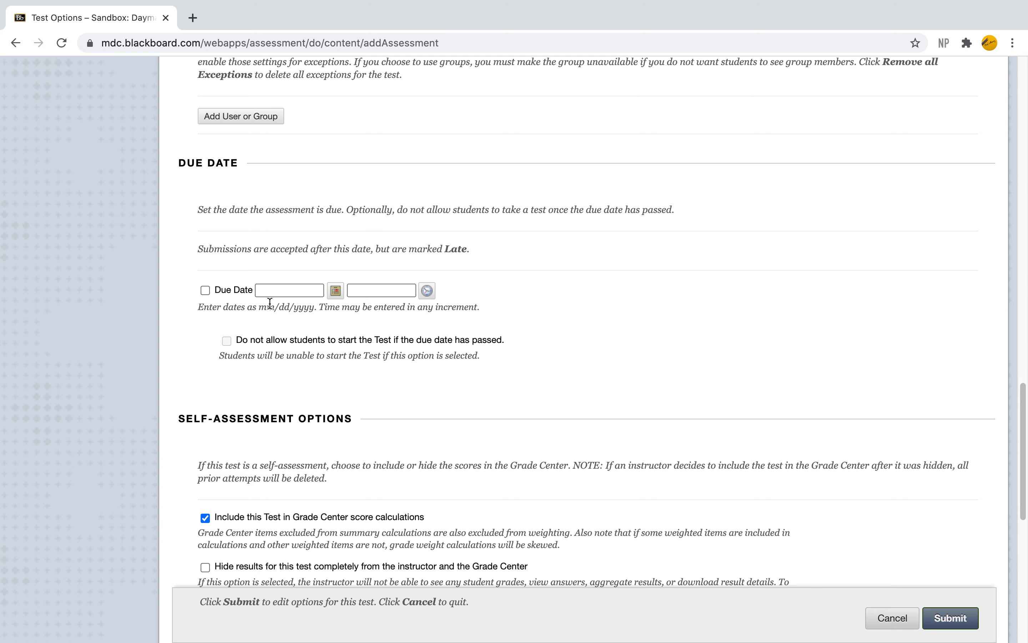
{"action": "scroll", "coordinate": [270, 303], "scroll_direction": "down", "scroll_amount": 1}
{"action": "scroll", "coordinate": [267, 307], "scroll_direction": "down", "scroll_amount": 5}
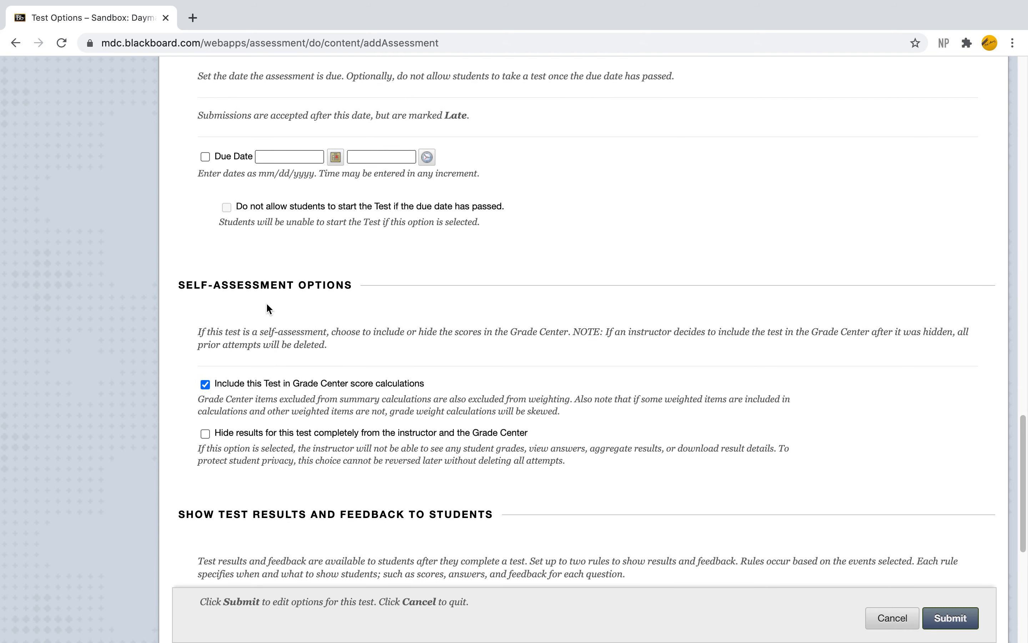
{"action": "scroll", "coordinate": [266, 302], "scroll_direction": "down", "scroll_amount": 3}
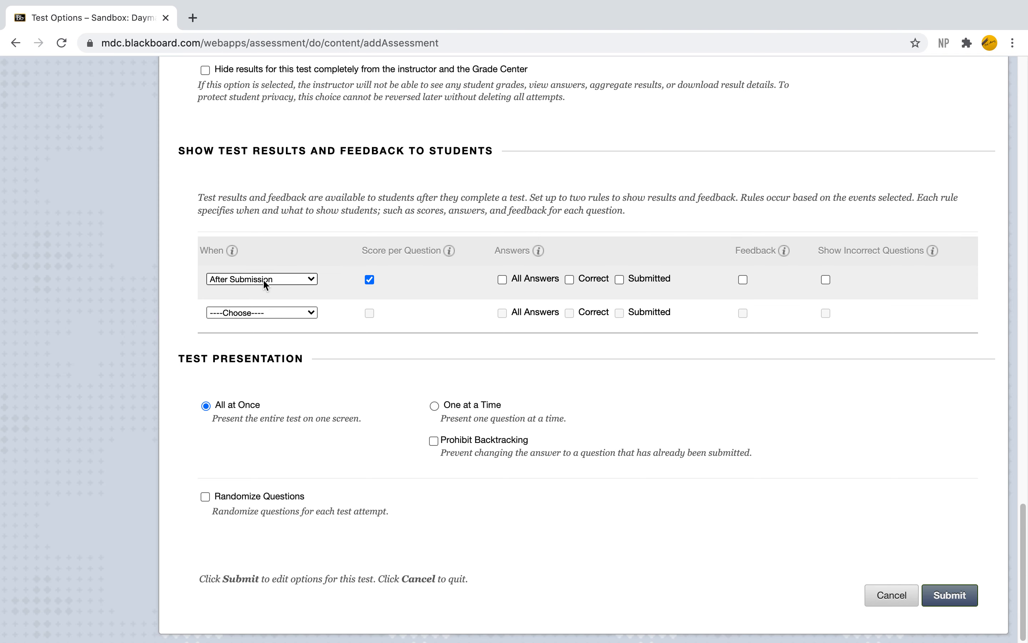
{"action": "left_click", "coordinate": [503, 279]}
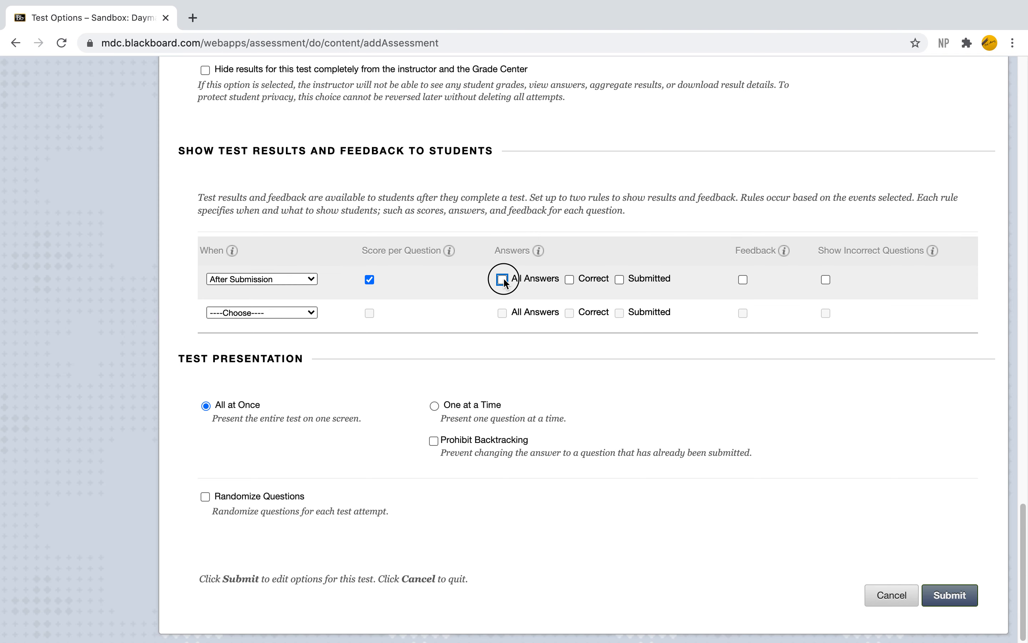
{"action": "left_click", "coordinate": [571, 281]}
{"action": "left_click", "coordinate": [619, 279]}
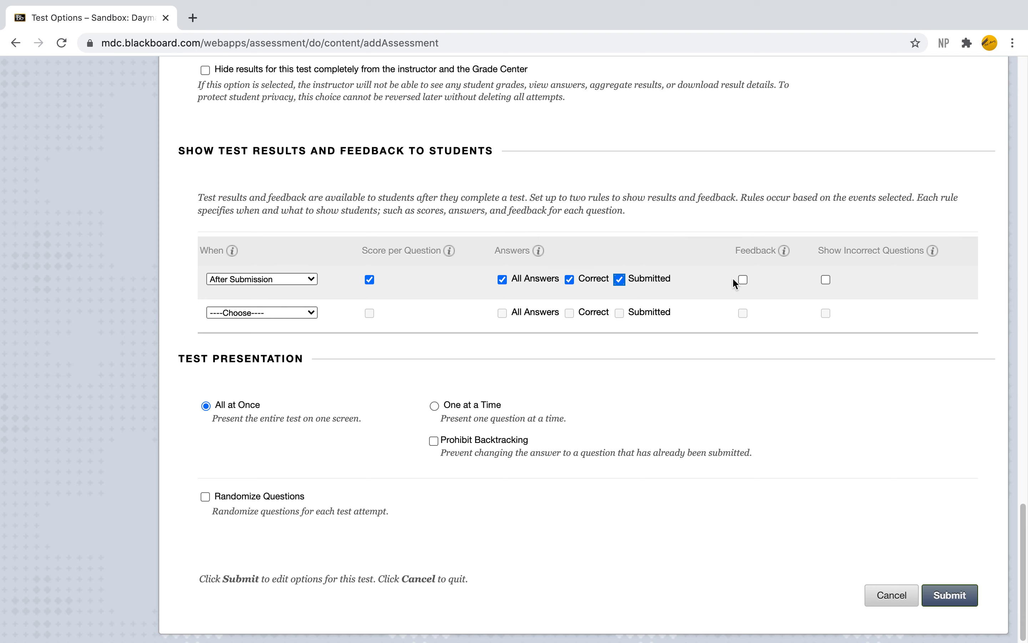
- Enable Feedback and Show Incorrect Questions for the After Submission rule, and submit the test options
{"action": "left_click", "coordinate": [742, 280]}
{"action": "left_click", "coordinate": [825, 279]}
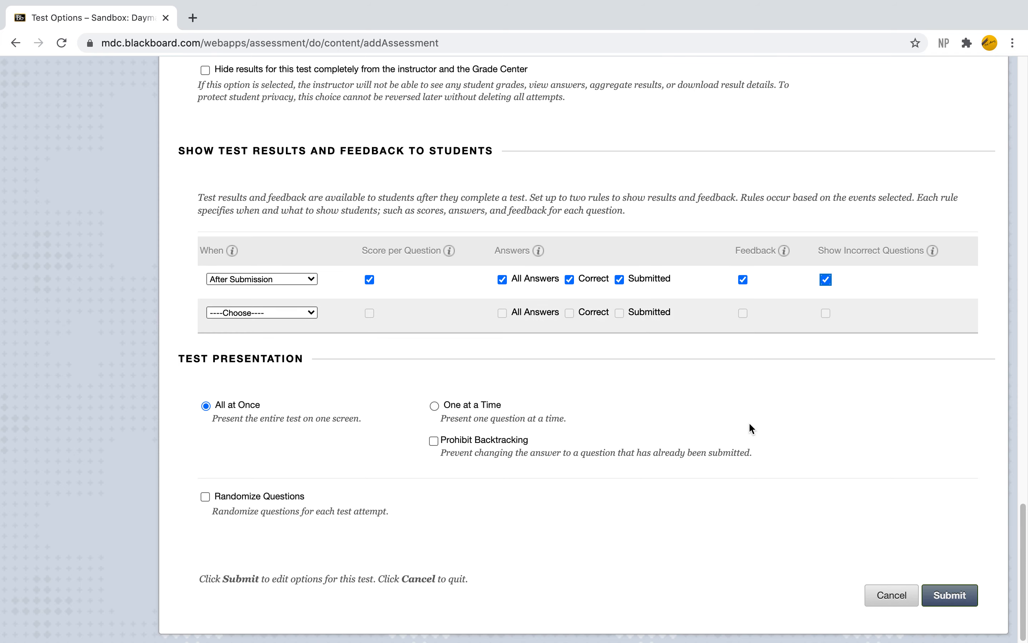
{"action": "left_click", "coordinate": [950, 594]}
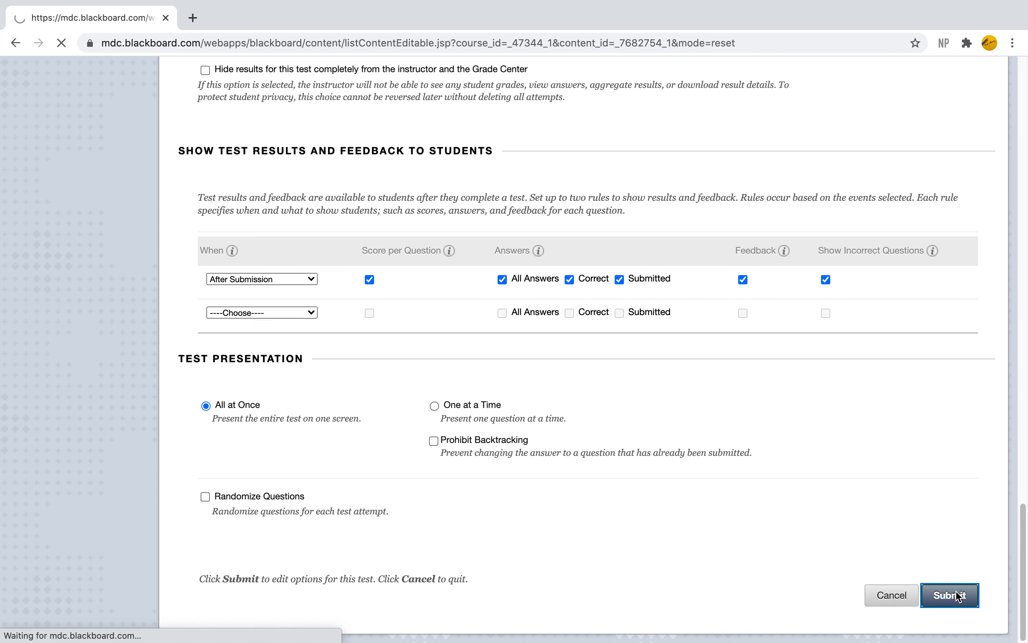